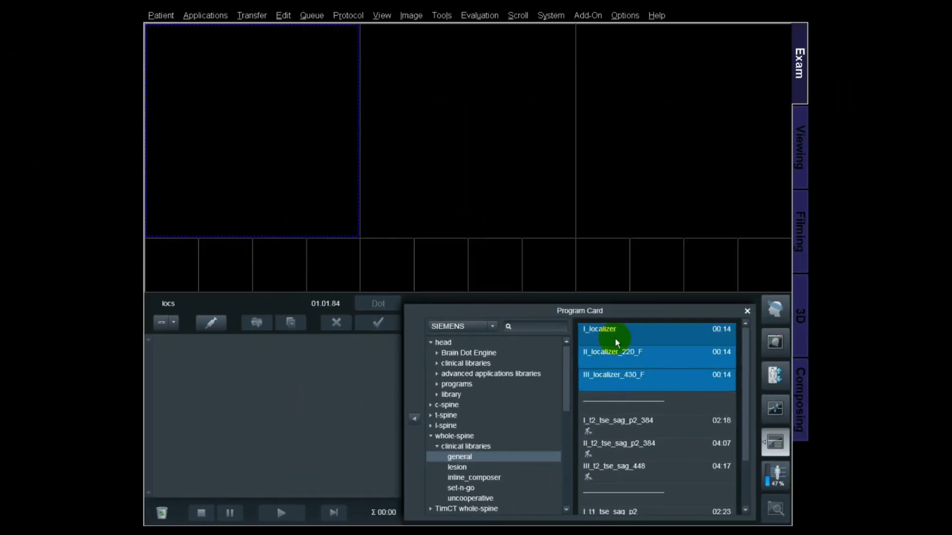
Queue the three whole-spine localizers and start scanning, accepting the table-movement warning.
left_click_drag(538, 176, 0, 342)
left_click_drag(282, 427, 281, 427)
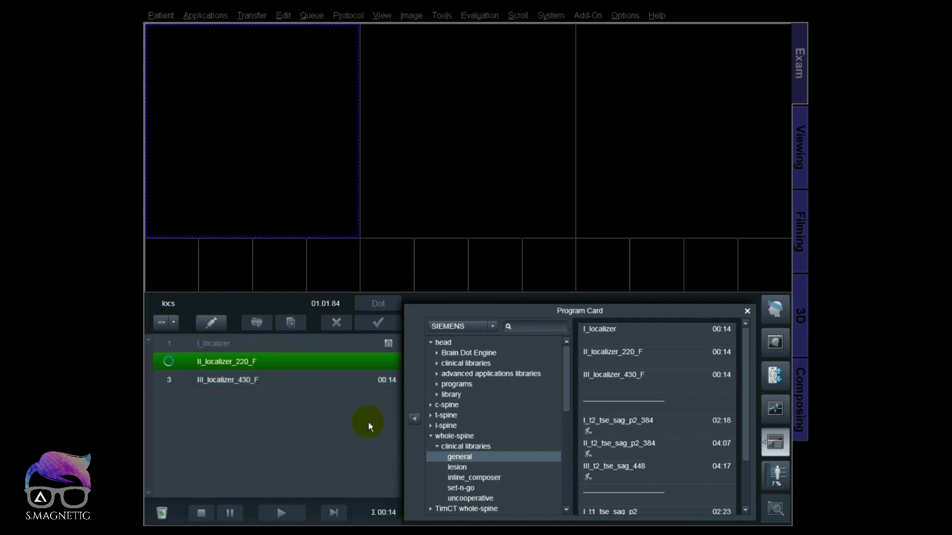
left_click(357, 131)
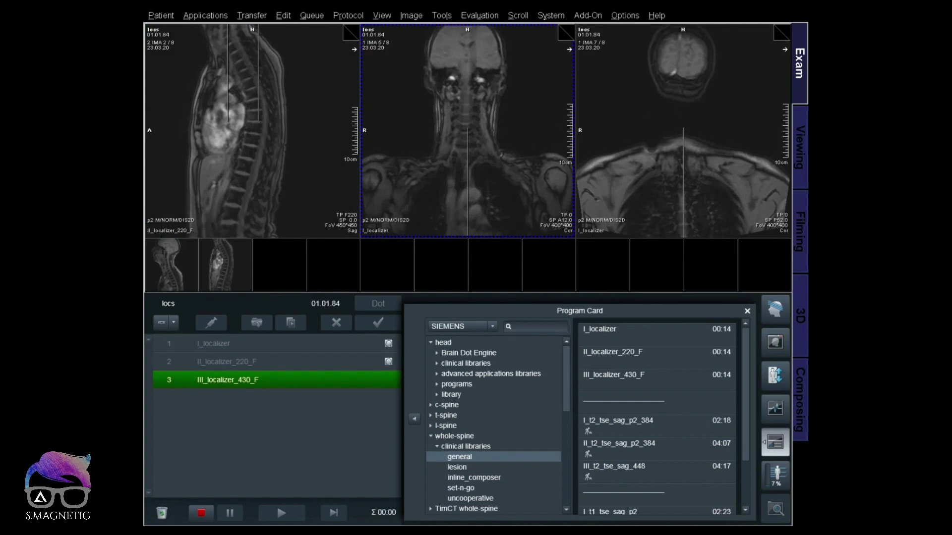
Display II_localizer_220_F and then III_localizer_430_F in the middle viewer.
left_click(295, 210)
left_click_drag(381, 363, 478, 195)
scroll(483, 201, "up", 2)
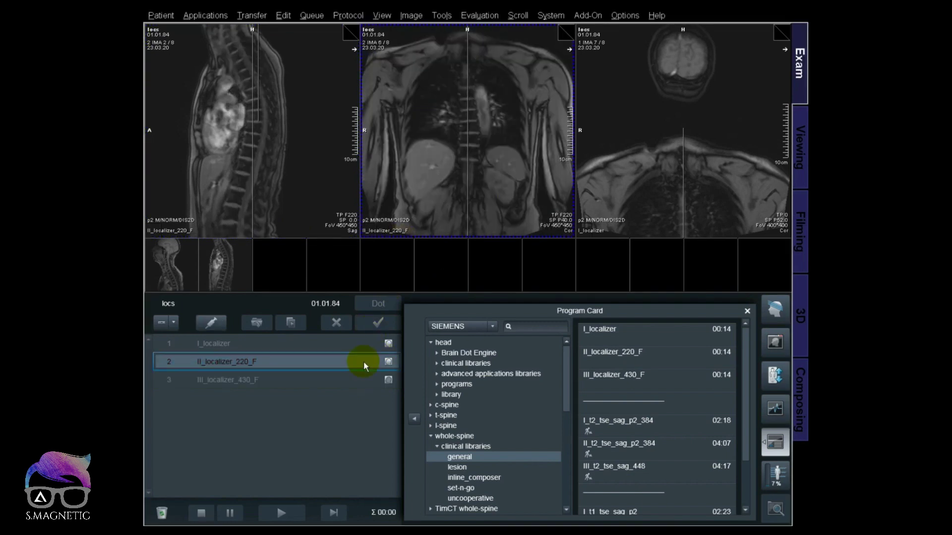
left_click(387, 380)
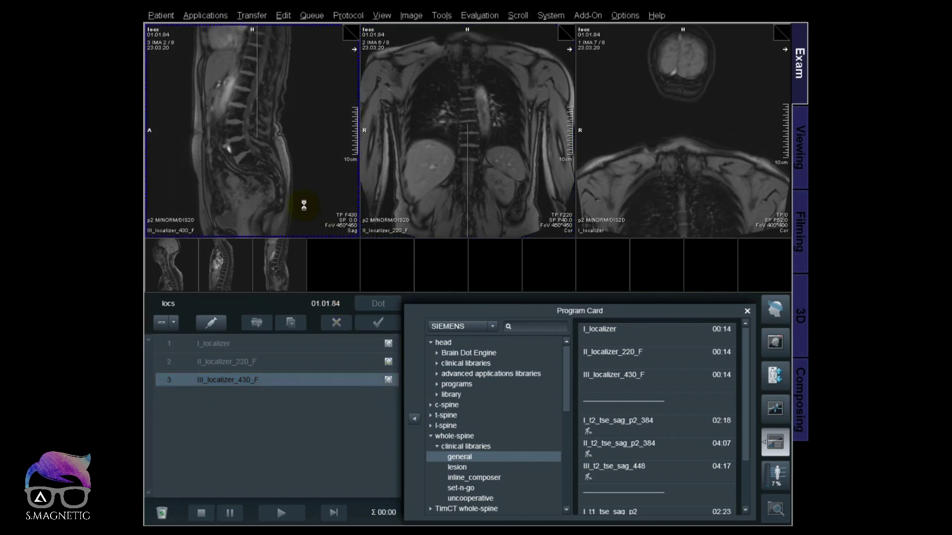
left_click(294, 198)
left_click(380, 388)
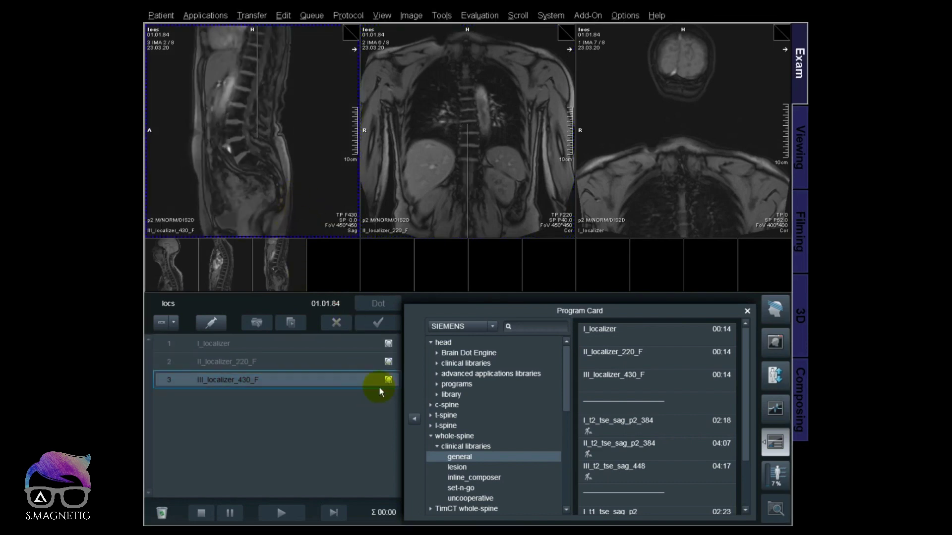
left_click_drag(389, 379, 443, 192)
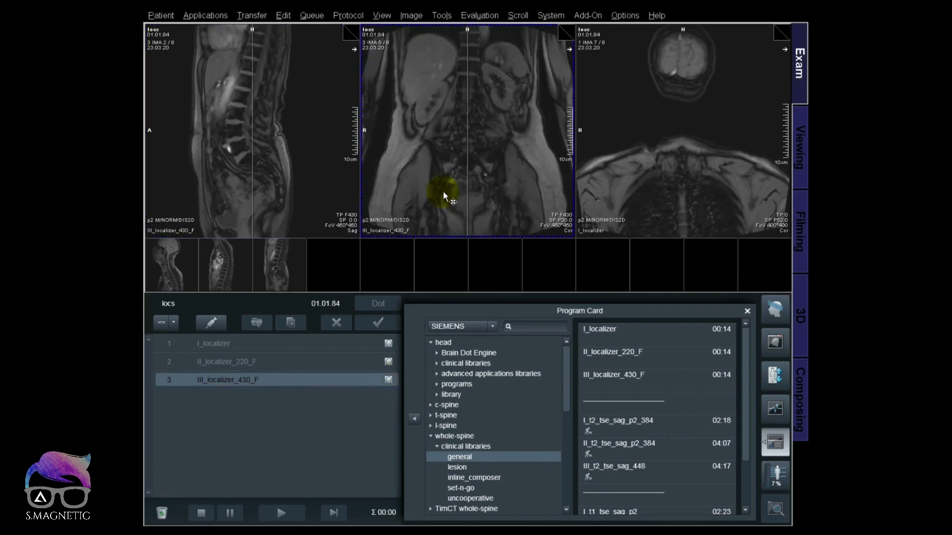
left_click(389, 351)
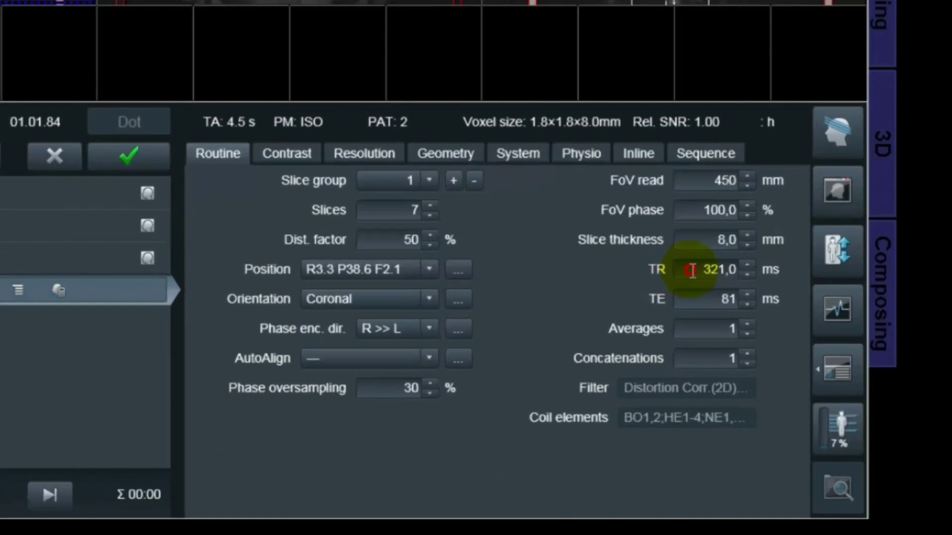
Select the haste_localizer's TR value, sitting at its 321 ms minimum.
left_click(694, 387)
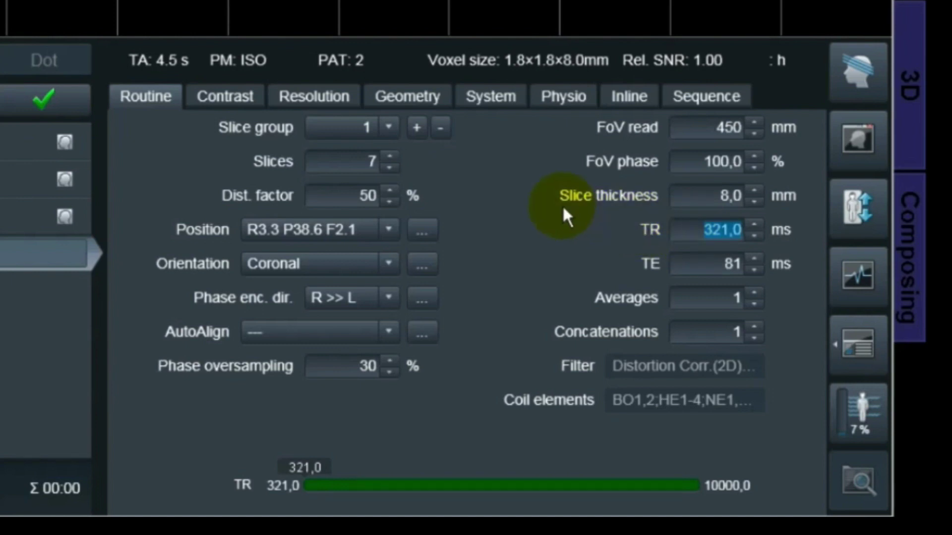
Review the HASTE localizer's Concatenations and Flip angle, then apply it to start scanning.
left_click(729, 327)
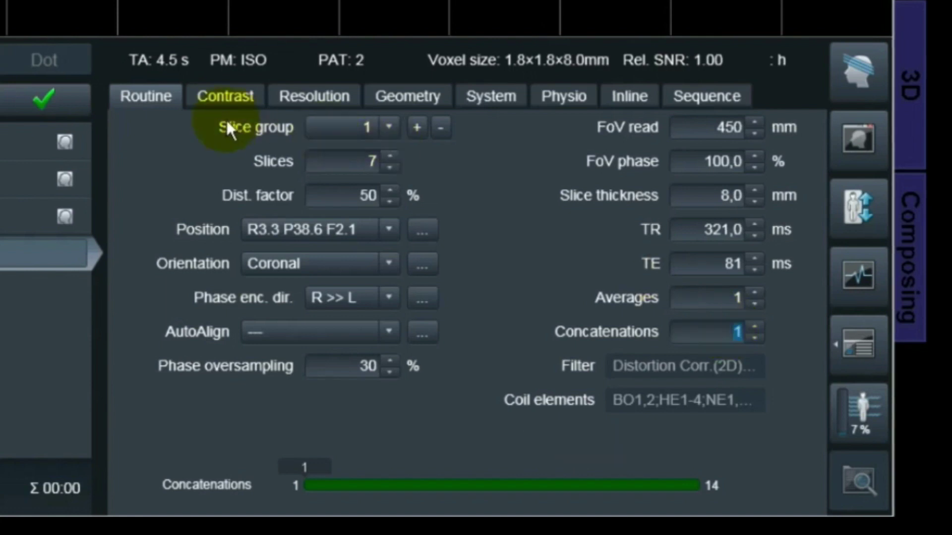
left_click(223, 96)
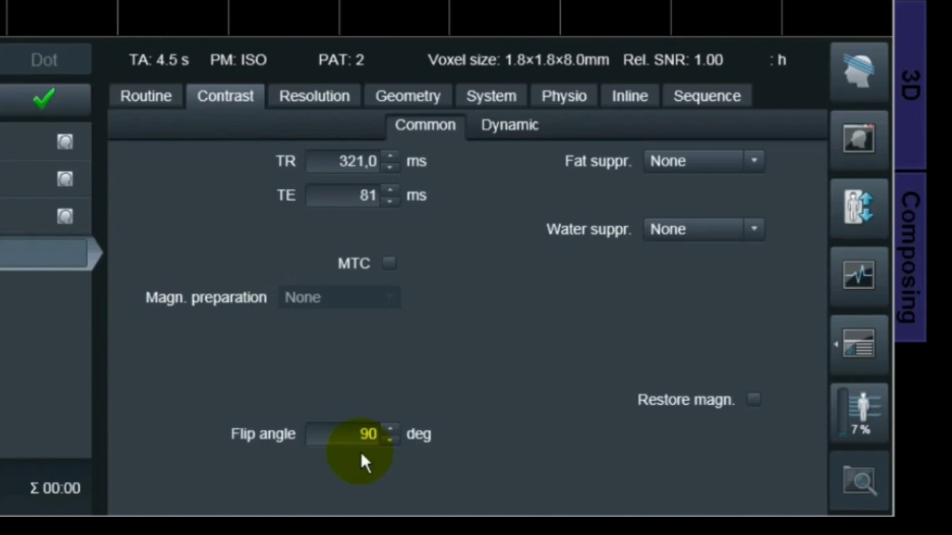
left_click(380, 442)
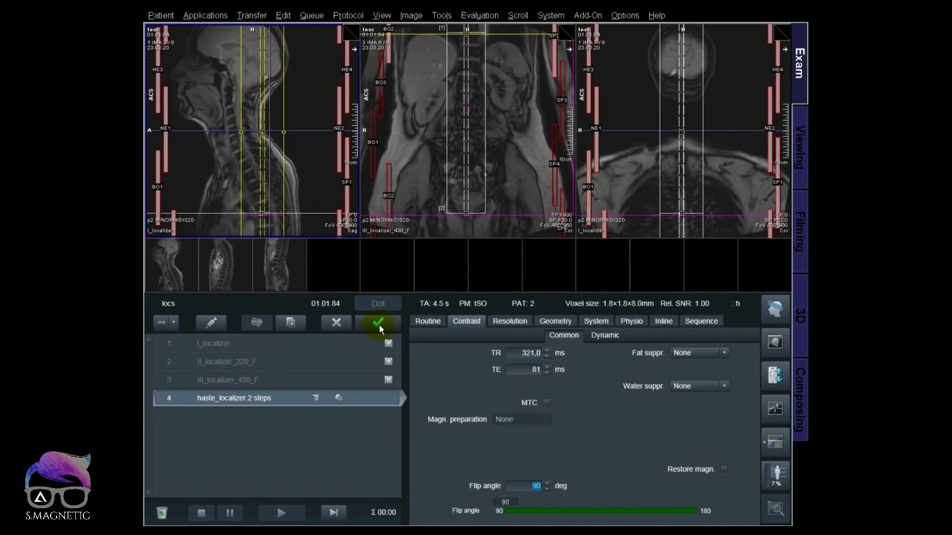
left_click(338, 296)
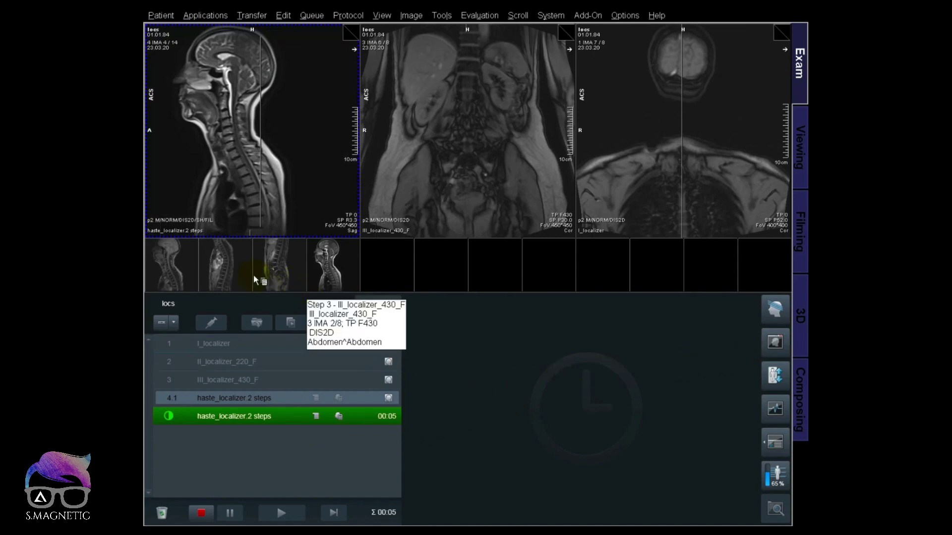
Show the sagittal I_localizer image in the middle viewer and page through slices in both viewers.
left_click_drag(181, 268, 414, 176)
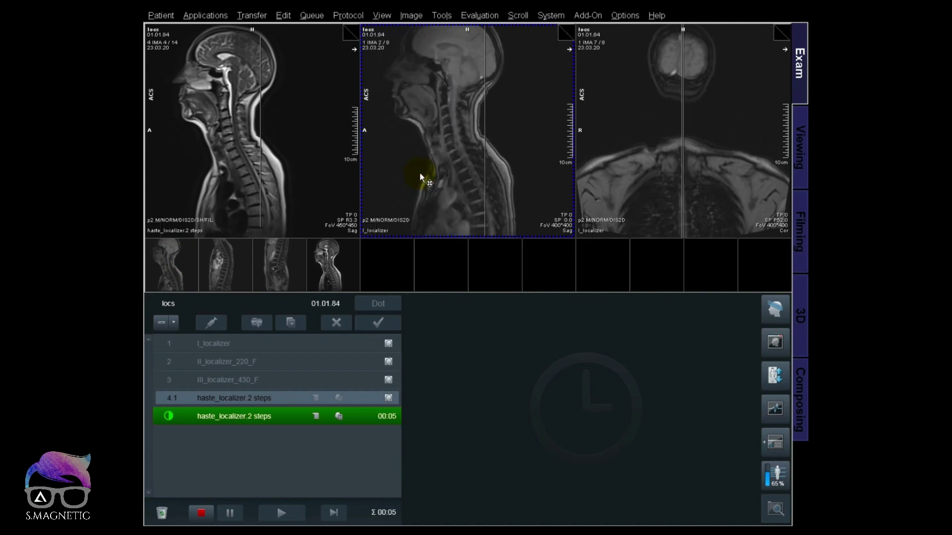
left_click(341, 172)
scroll(310, 199, "down", 1)
scroll(309, 200, "up", 1)
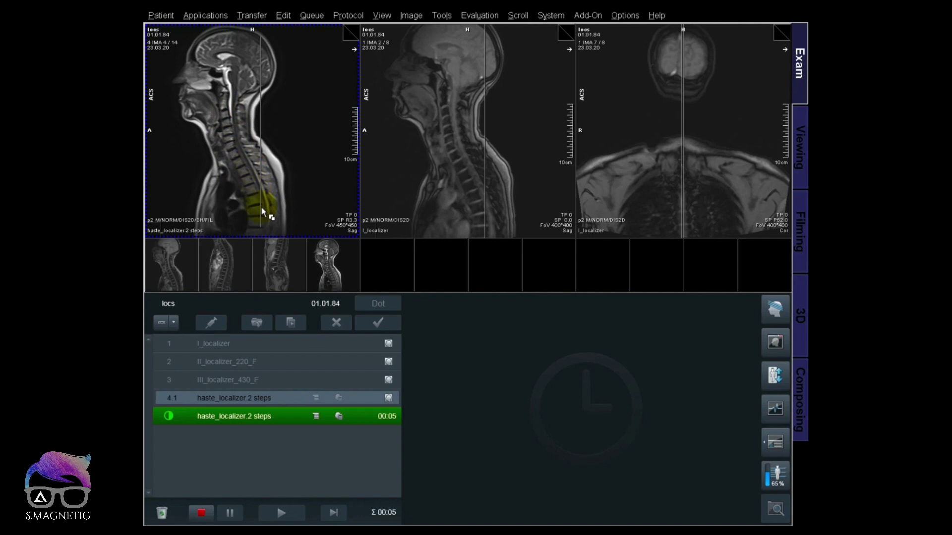
scroll(302, 195, "down", 1)
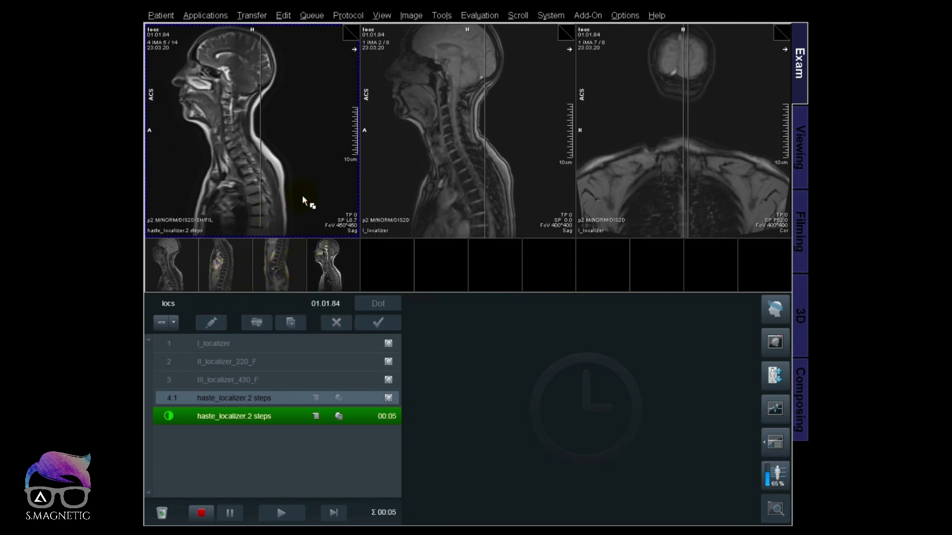
scroll(302, 195, "down", 4)
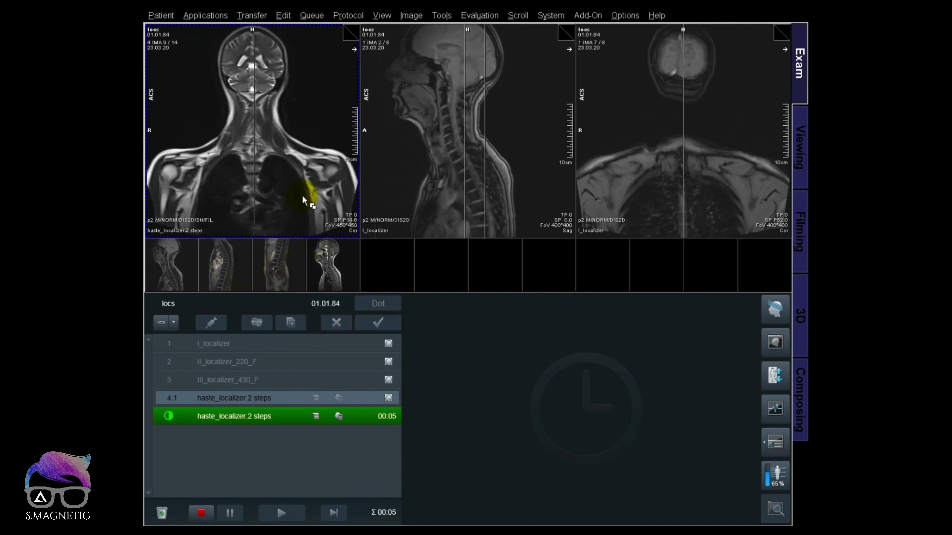
scroll(302, 195, "up", 1)
left_click(430, 192)
scroll(430, 192, "down", 4)
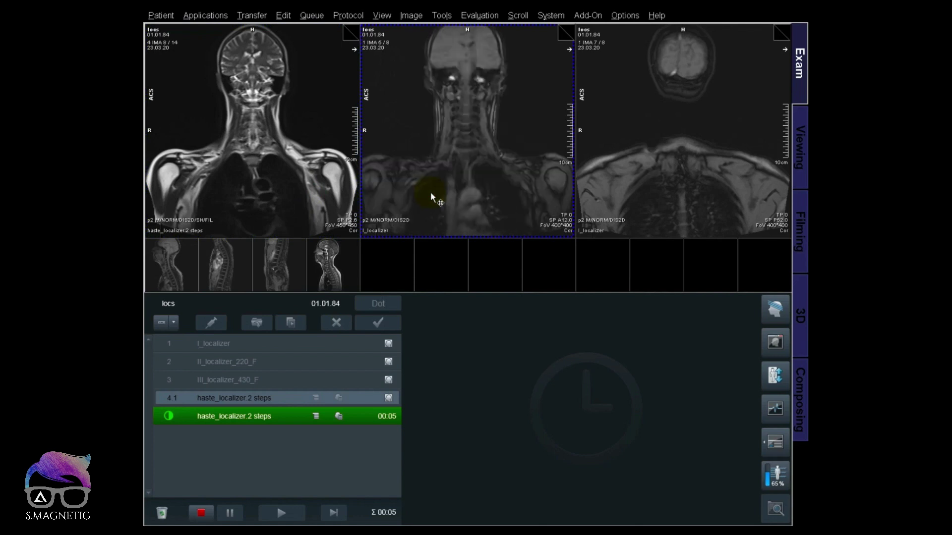
scroll(430, 192, "down", 2)
scroll(430, 191, "up", 2)
left_click(334, 187)
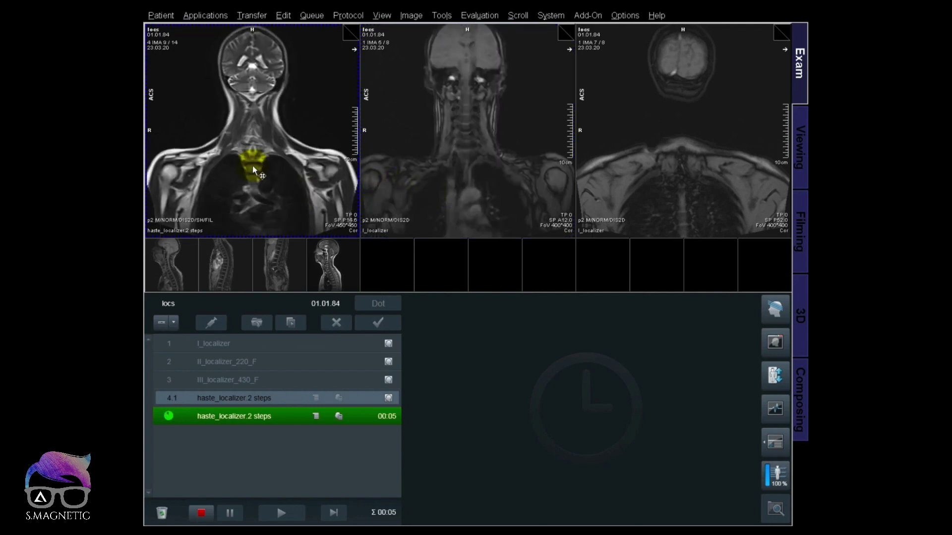
scroll(252, 166, "up", 1)
scroll(252, 138, "down", 4)
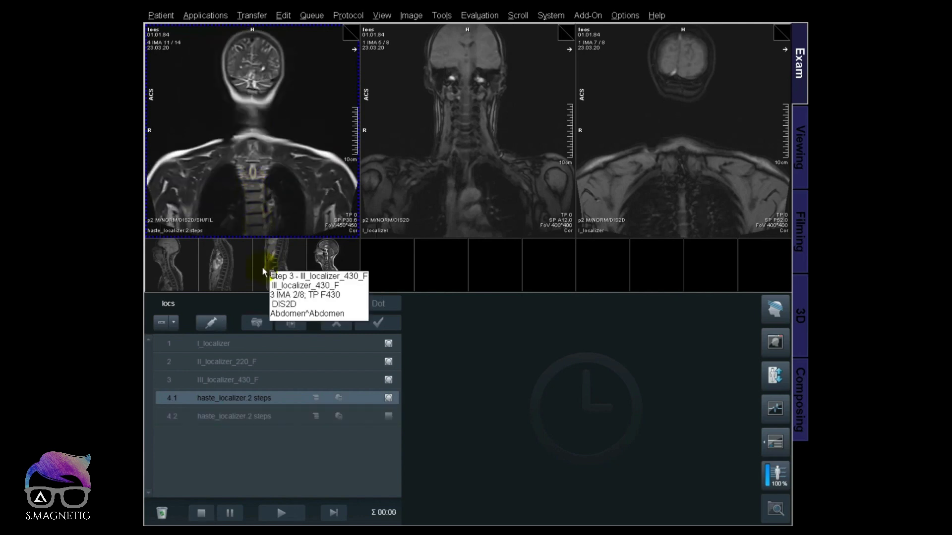
Put the second HASTE step in the first viewer beside III_localizer_430_F in the second.
left_click(297, 360)
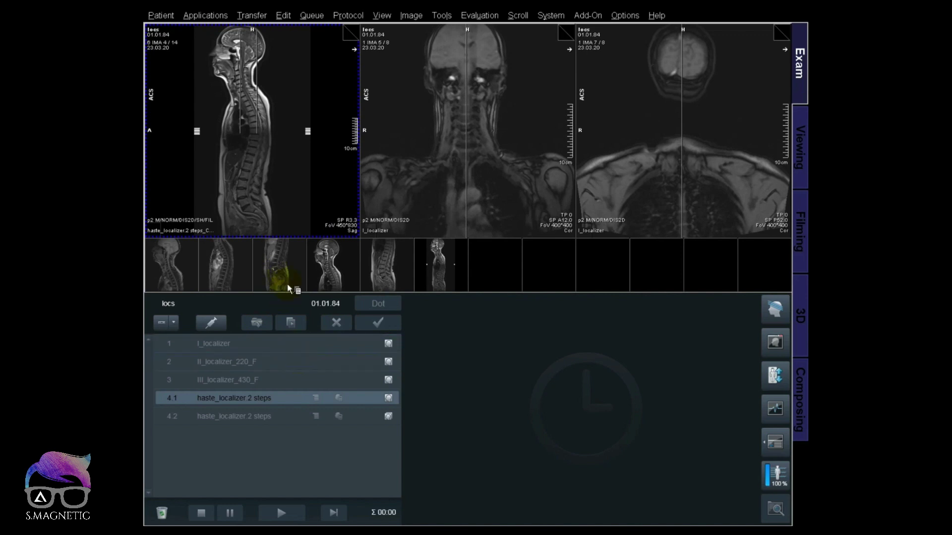
left_click(388, 416)
left_click_drag(388, 420, 285, 198)
left_click(388, 384)
left_click_drag(388, 379, 432, 193)
left_click_drag(307, 199, 395, 165)
left_click(257, 188)
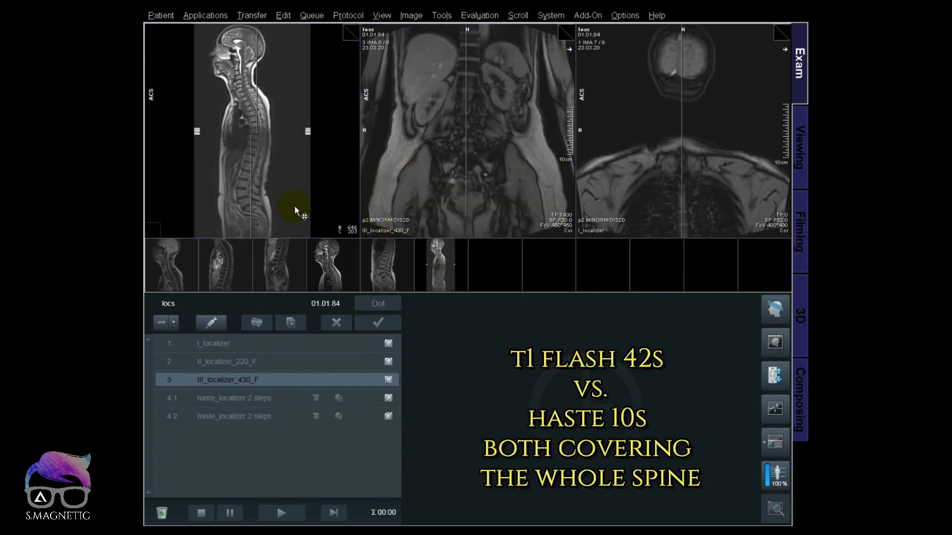
Brighten the whole-spine image and load the haste_localizer series into the second viewer.
left_click_drag(294, 207, 293, 192)
left_click(399, 245)
left_click_drag(398, 245, 474, 210)
scroll(473, 210, "down", 1)
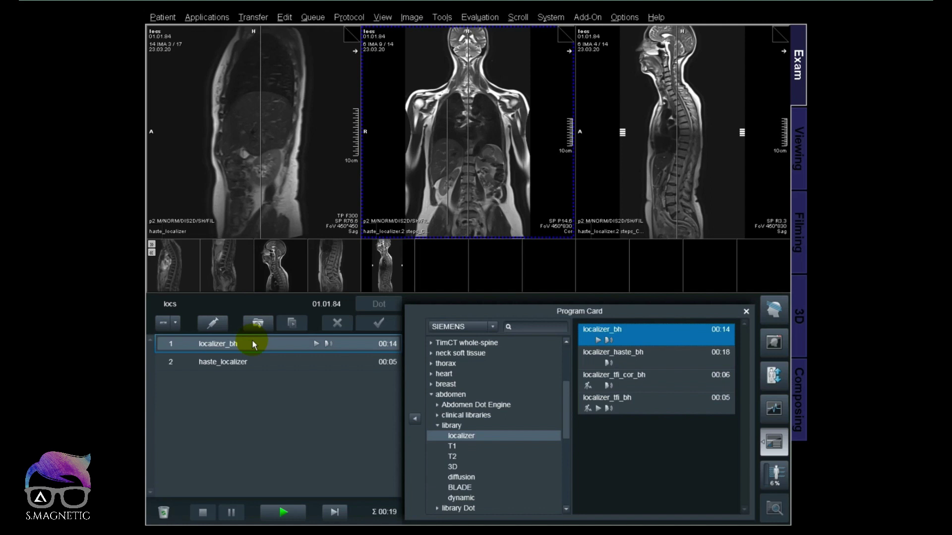
Start localizer_bh, then review haste_localizer's contrast: TR 318 ms, TE 82 ms, flip angle 100°.
left_click(283, 512)
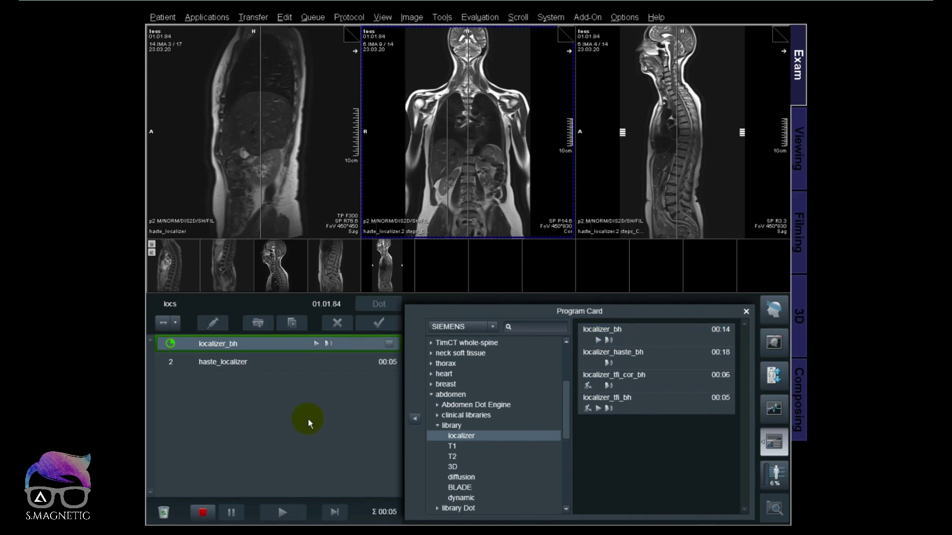
left_click(745, 311)
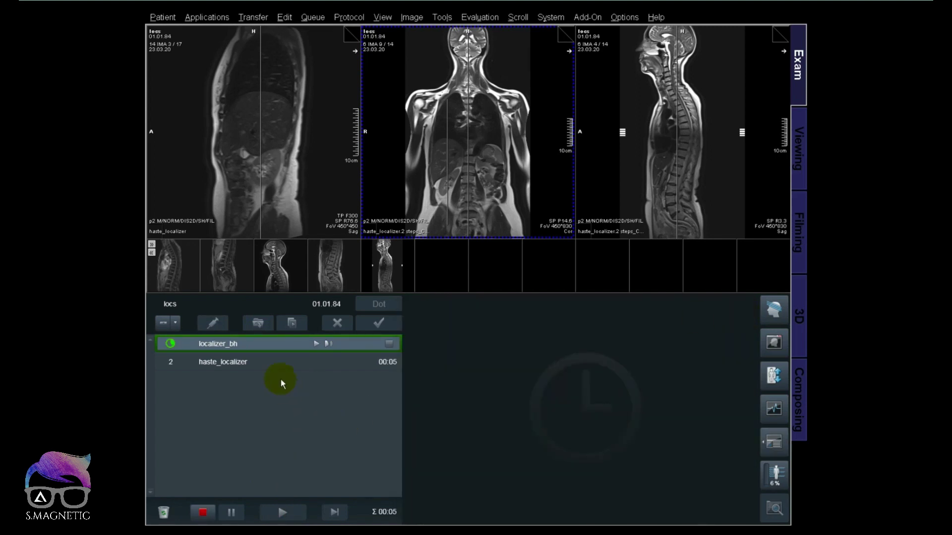
double_click(264, 364)
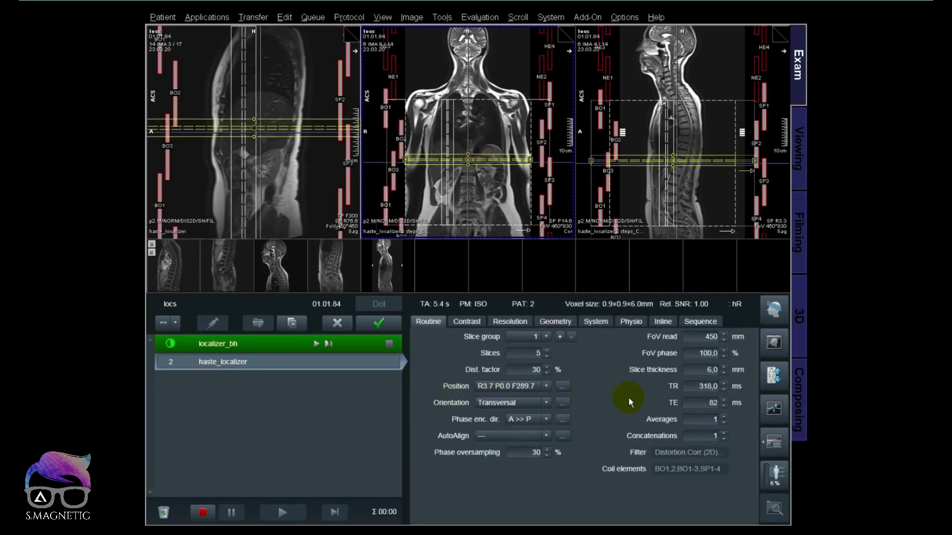
left_click(693, 386)
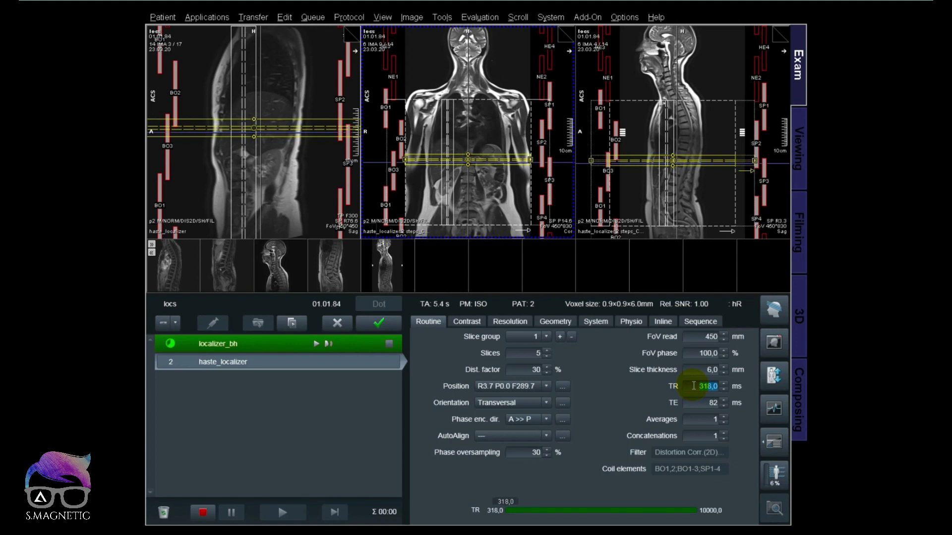
left_click(474, 323)
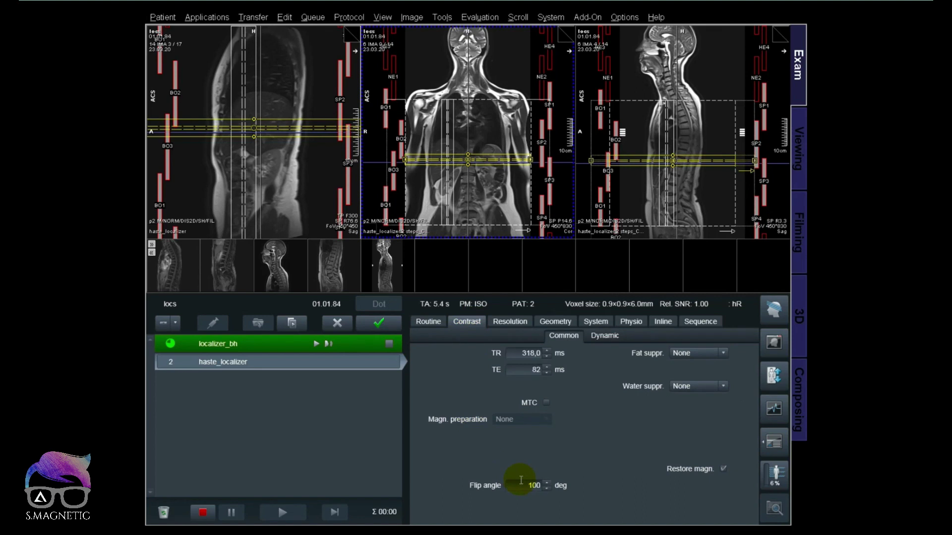
Apply the haste_localizer protocol and load the localizer_bh images into the middle and left viewers.
left_click(378, 324)
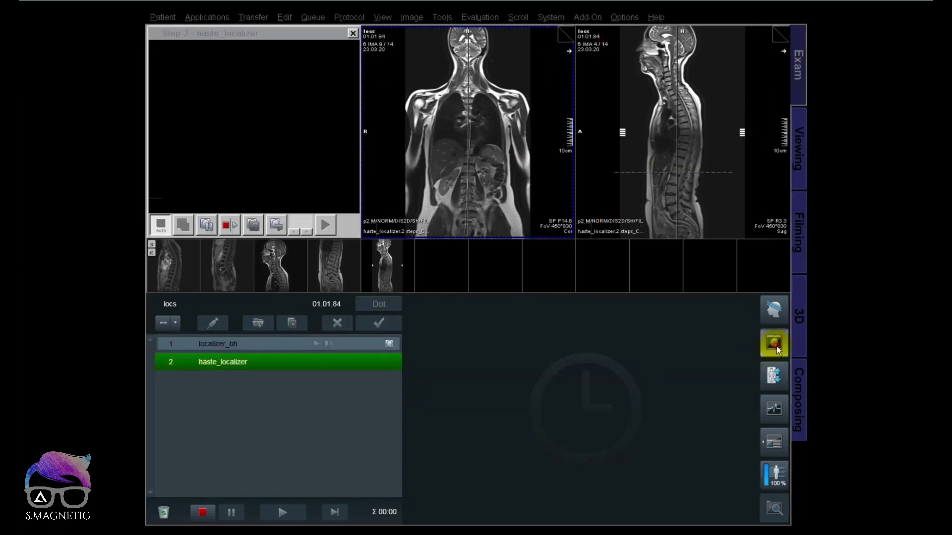
left_click_drag(388, 343, 462, 216)
scroll(465, 217, "down", 5)
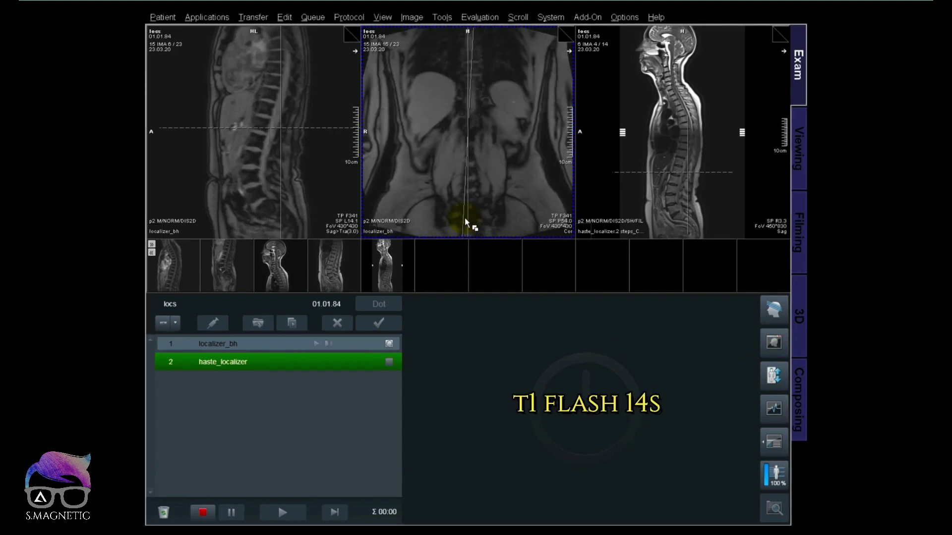
left_click_drag(388, 343, 319, 207)
scroll(318, 207, "down", 8)
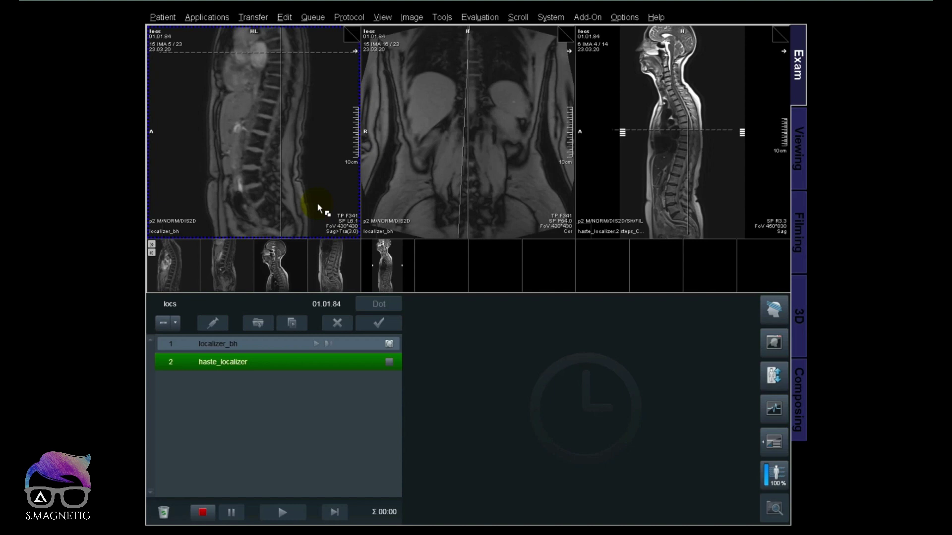
scroll(316, 202, "down", 1)
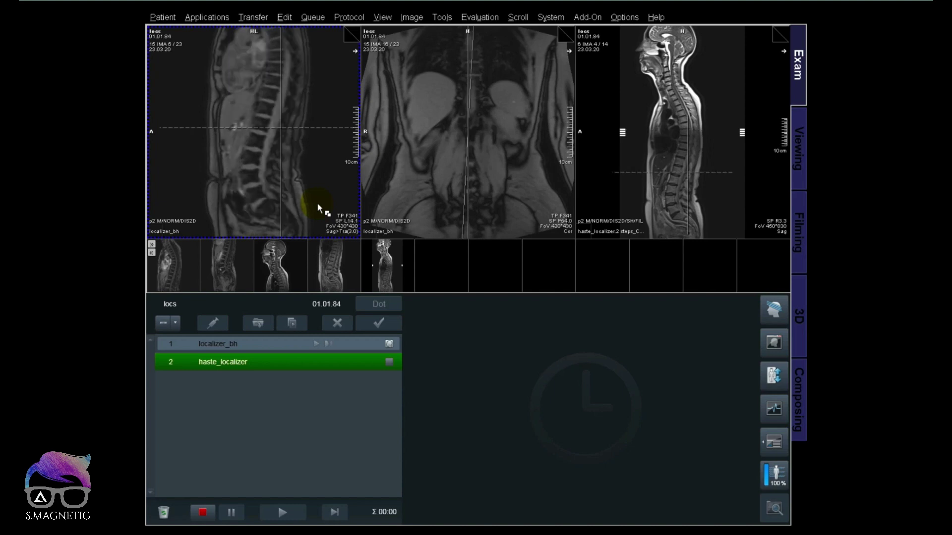
End the haste_localizer scan and page through its images beside localizer_bh.
left_click(351, 323)
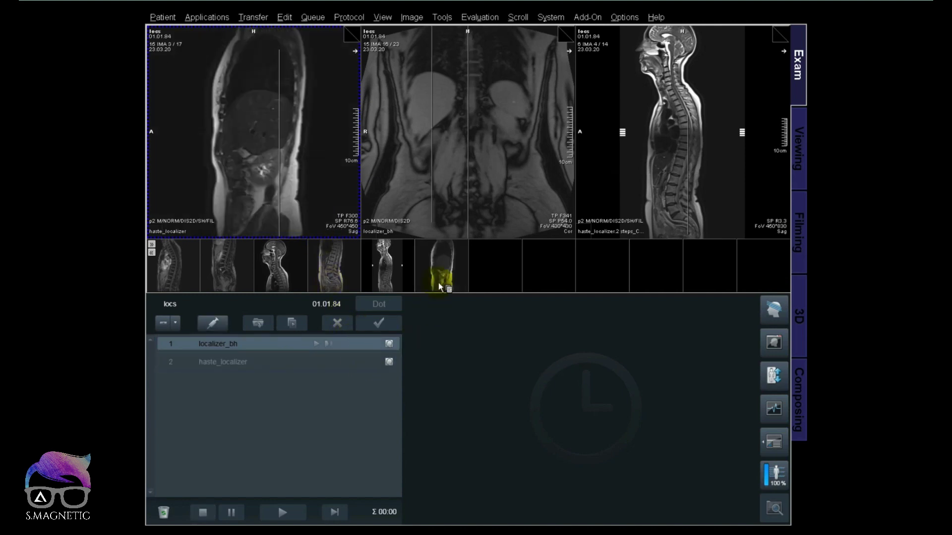
left_click_drag(438, 282, 446, 218)
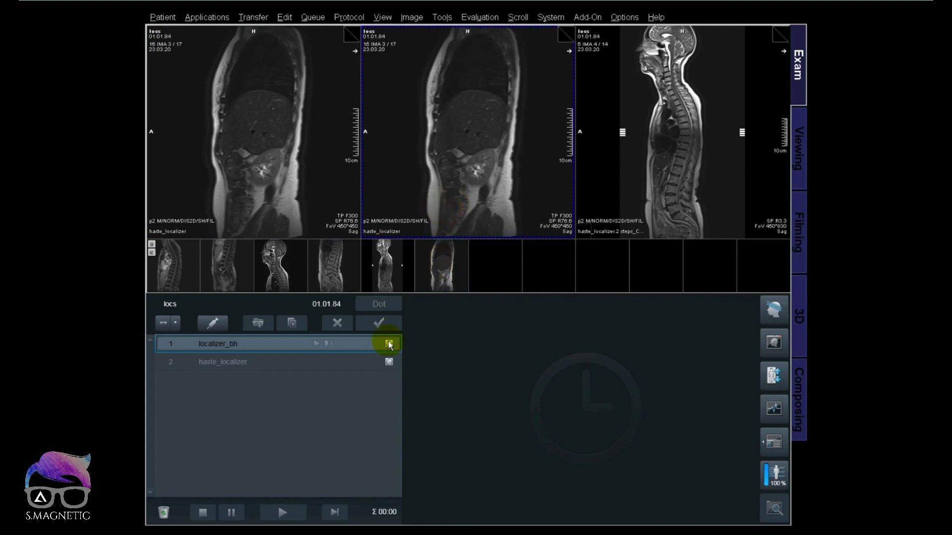
left_click_drag(389, 342, 320, 194)
scroll(400, 194, "down", 7)
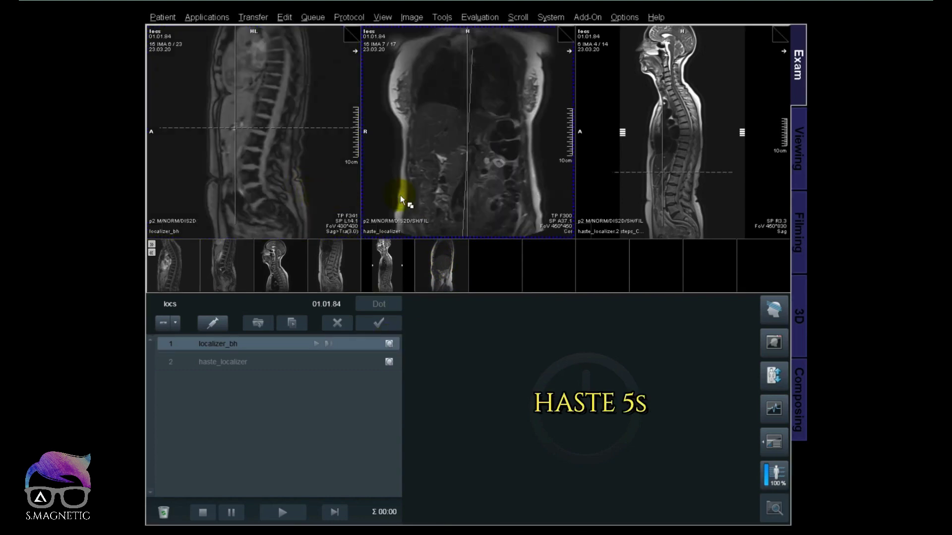
scroll(399, 195, "down", 1)
scroll(309, 188, "down", 5)
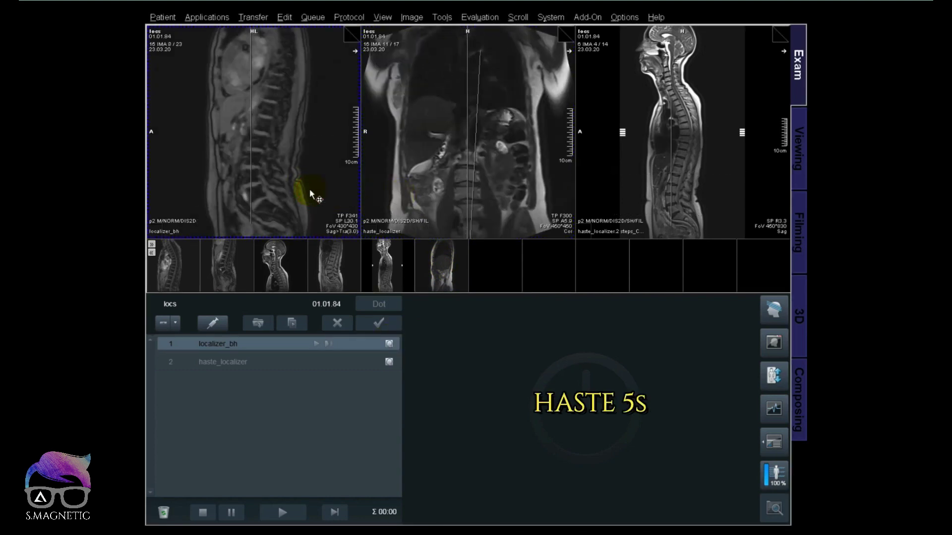
scroll(309, 189, "down", 3)
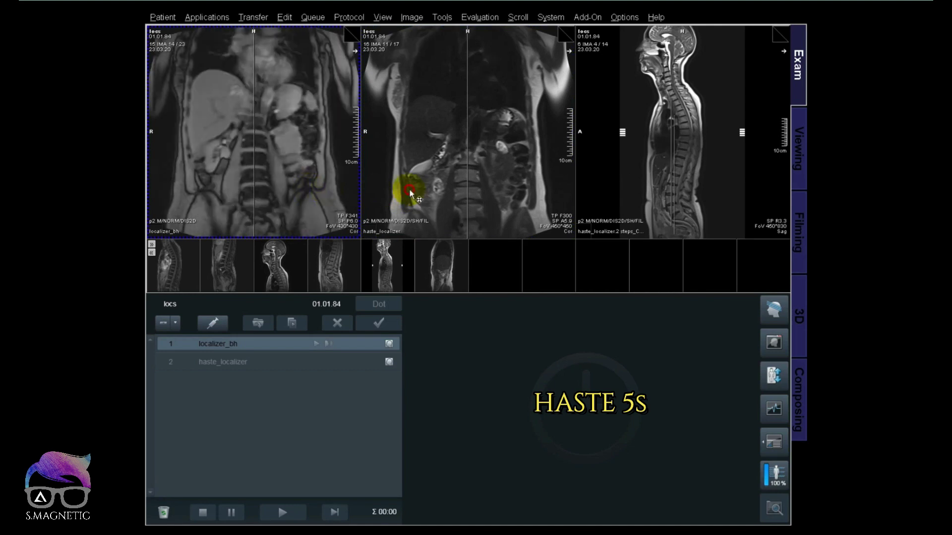
scroll(434, 146, "down", 2)
scroll(434, 146, "up", 1)
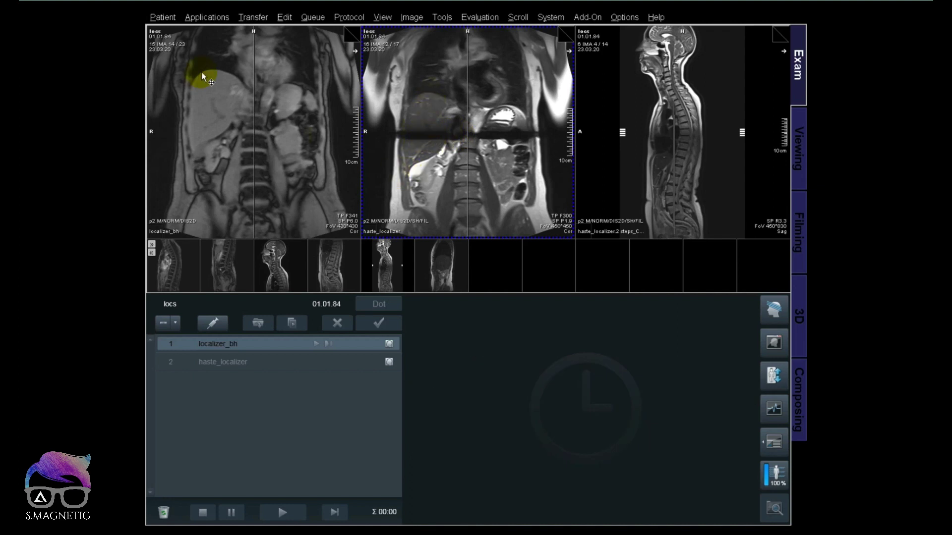
scroll(426, 207, "down", 2)
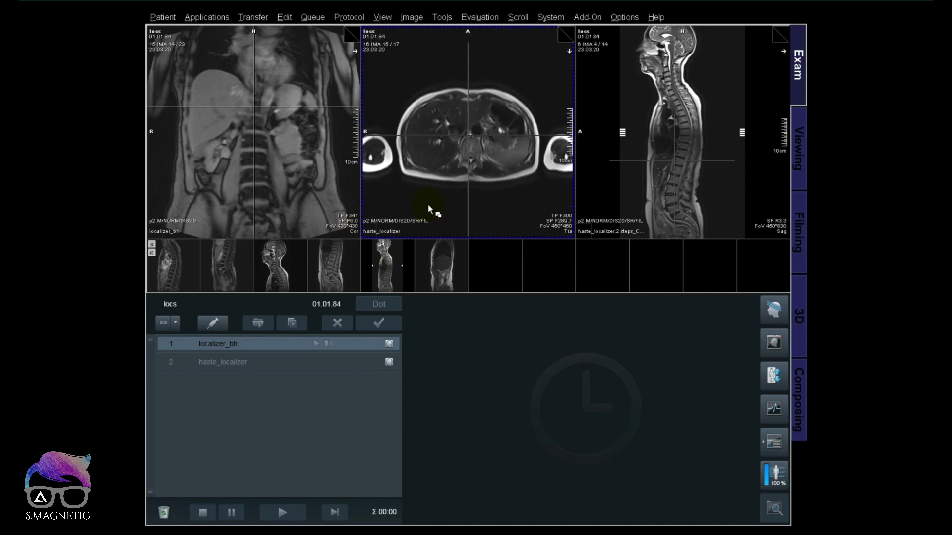
scroll(313, 198, "down", 7)
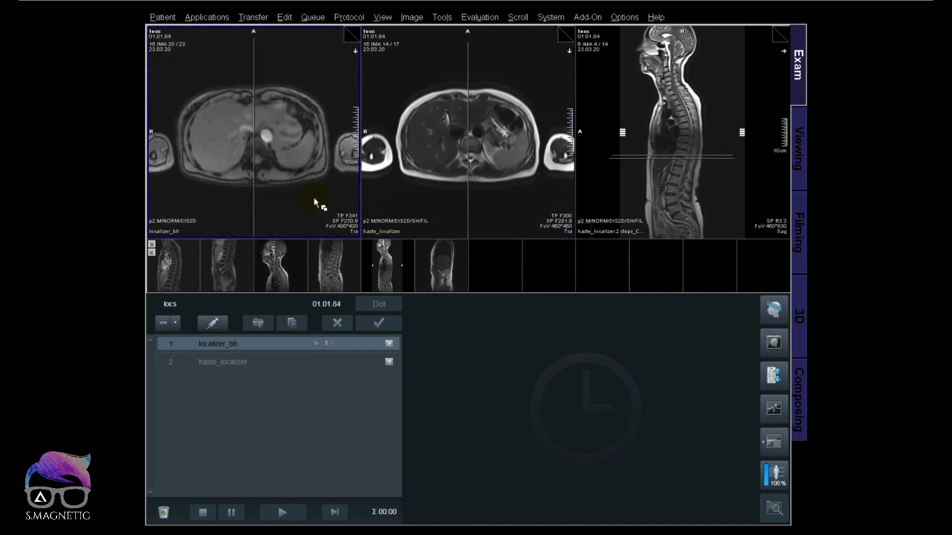
scroll(314, 197, "up", 1)
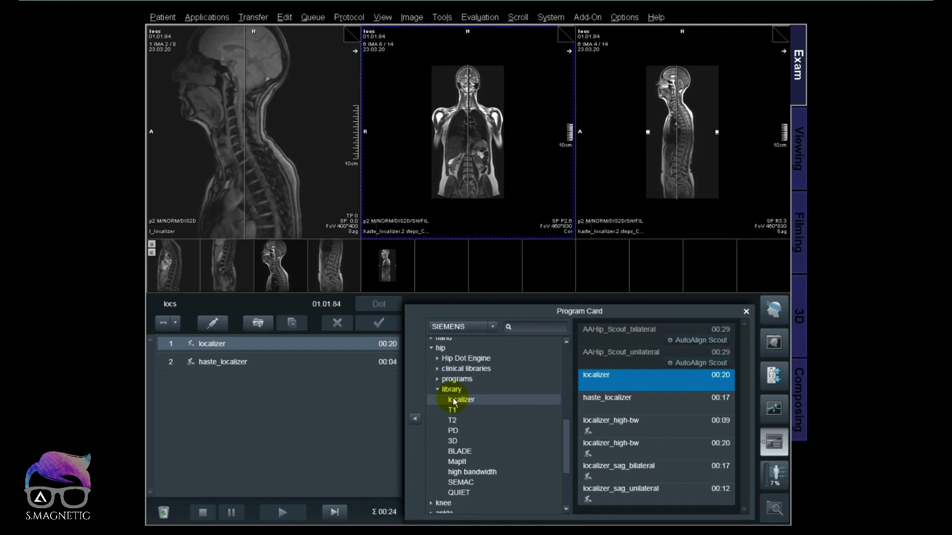
Start the hip localizer scan and page through the coronal hip image.
left_click(190, 345)
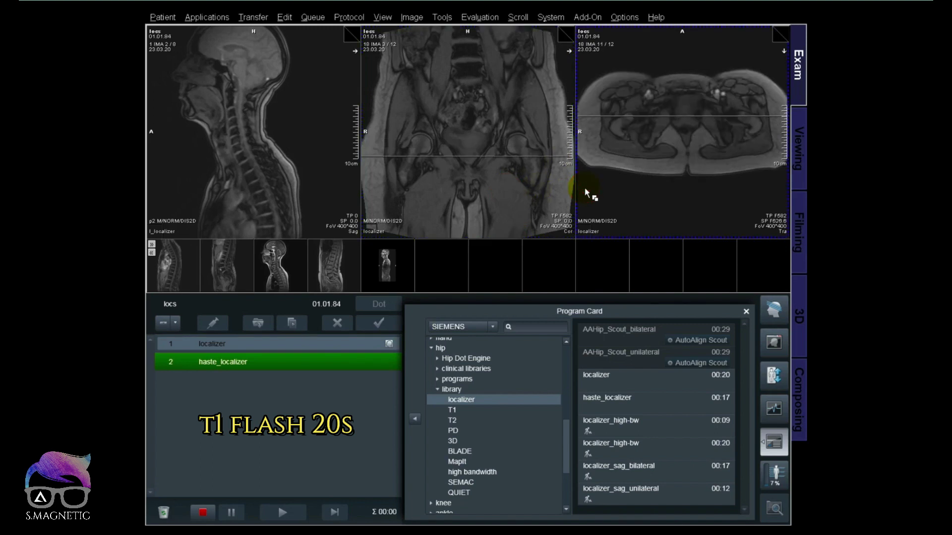
scroll(584, 188, "up", 1)
left_click(510, 194)
scroll(507, 192, "up", 1)
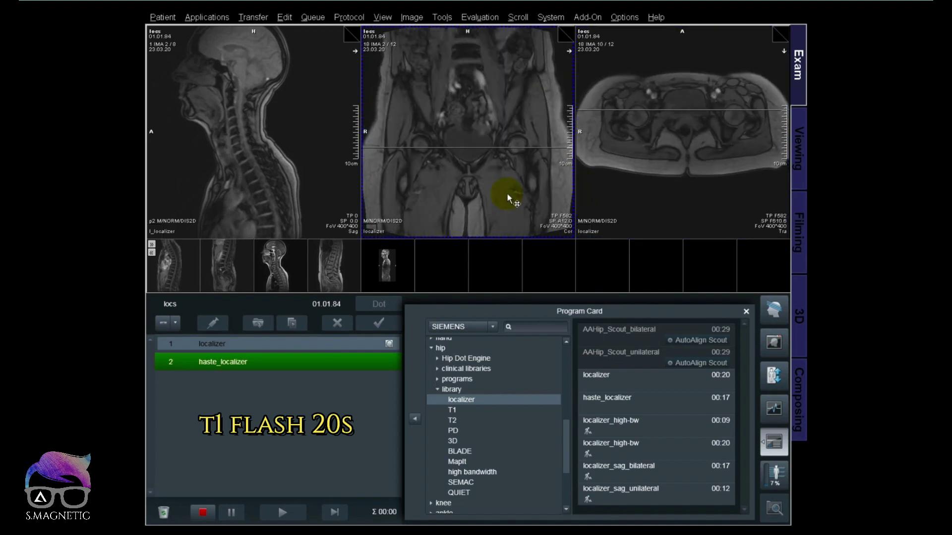
scroll(507, 196, "down", 1)
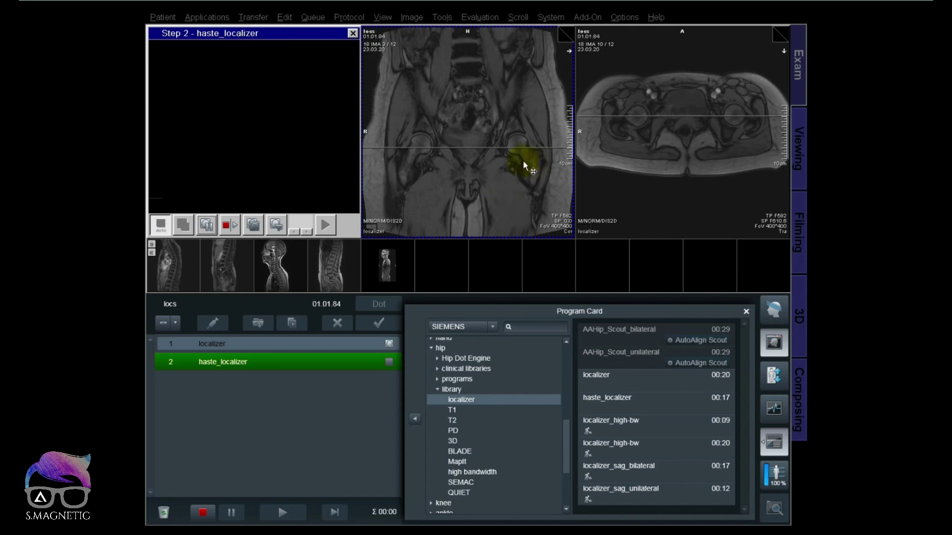
Place the haste_localizer and hip localizer pelvic images side by side and page through them.
left_click(389, 363)
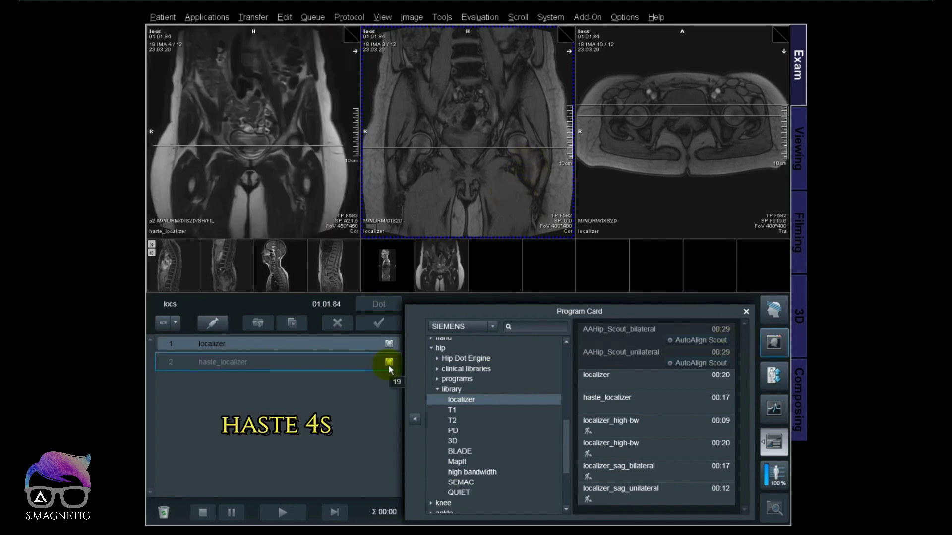
left_click_drag(388, 363, 445, 183)
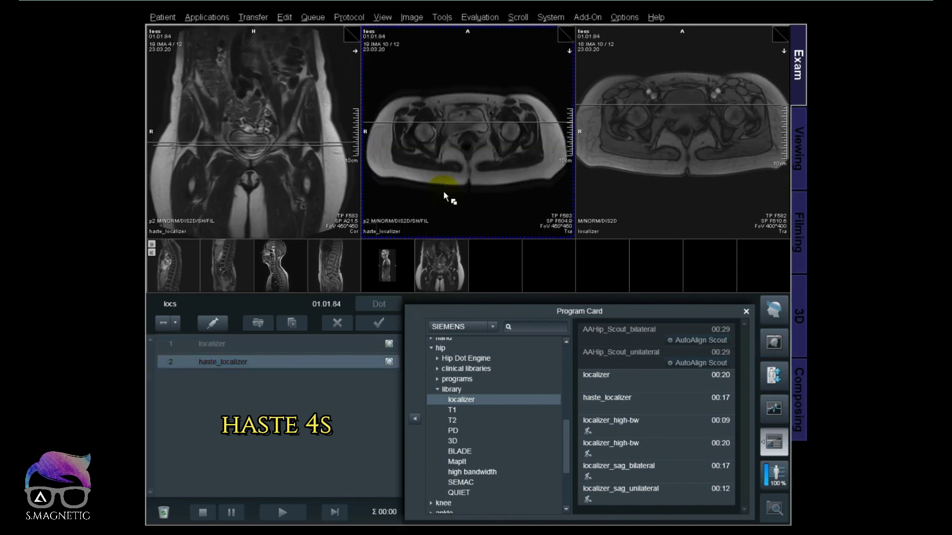
left_click(388, 345)
left_click_drag(287, 159, 428, 202)
scroll(428, 201, "down", 4)
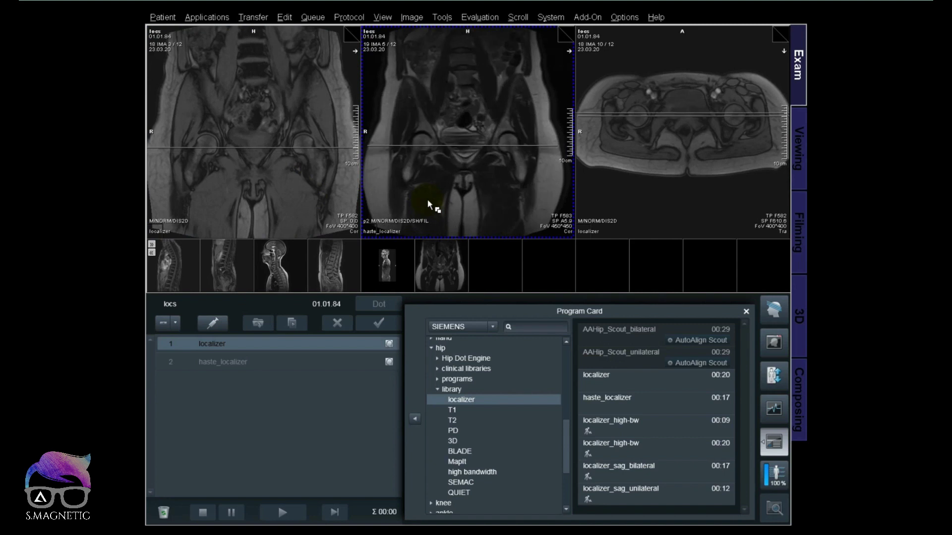
scroll(427, 198, "down", 2)
scroll(427, 199, "down", 4)
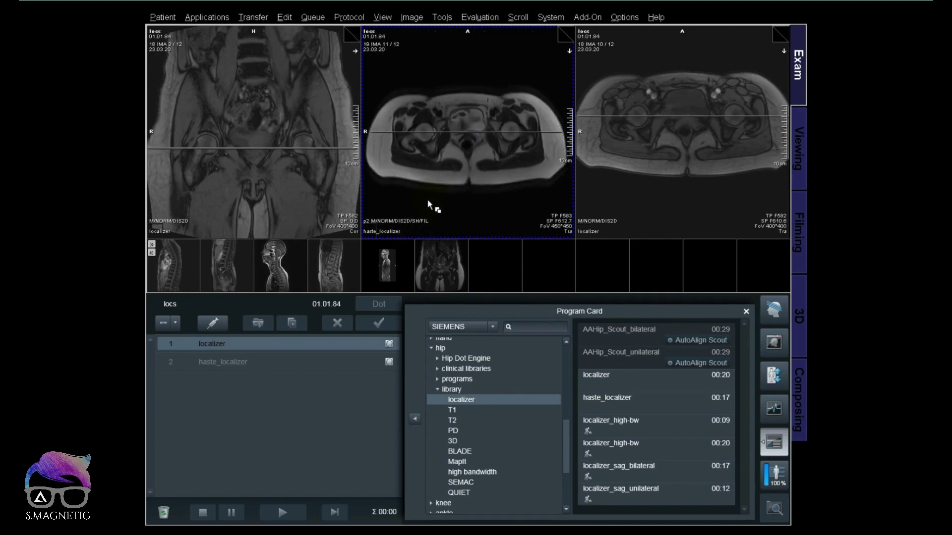
left_click(296, 192)
scroll(295, 191, "down", 7)
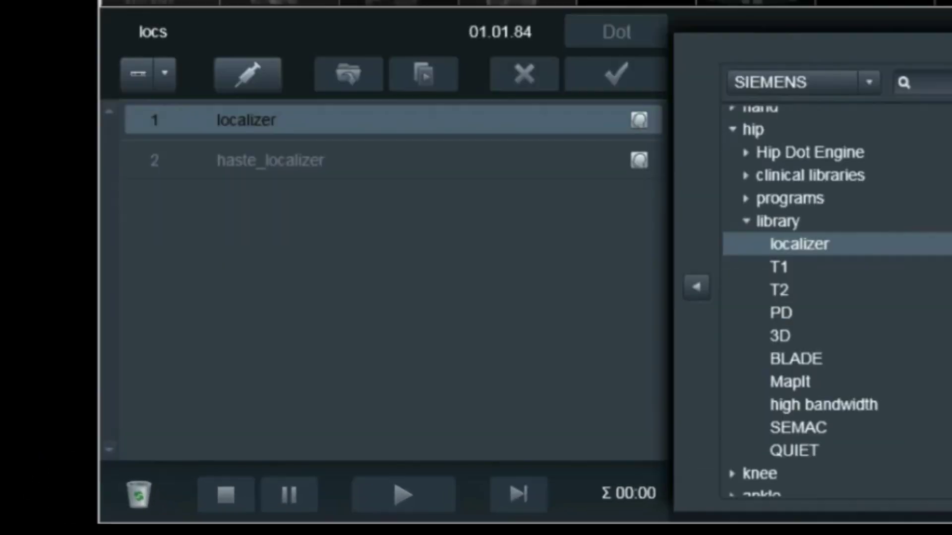
Add the library hip localizer as a third step and rename it localizer_modify.
left_click_drag(799, 244, 355, 219)
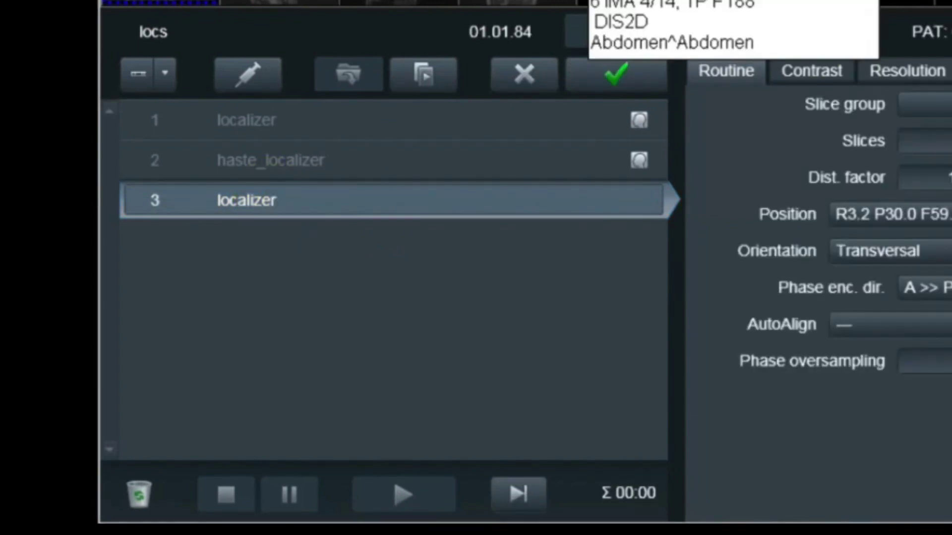
left_click(530, 191)
type("_modi")
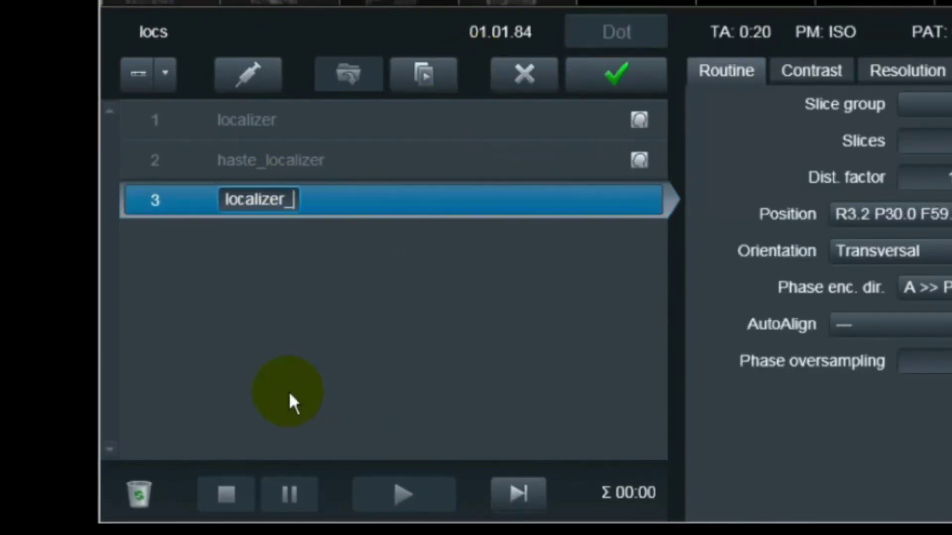
type("fy")
key("Return")
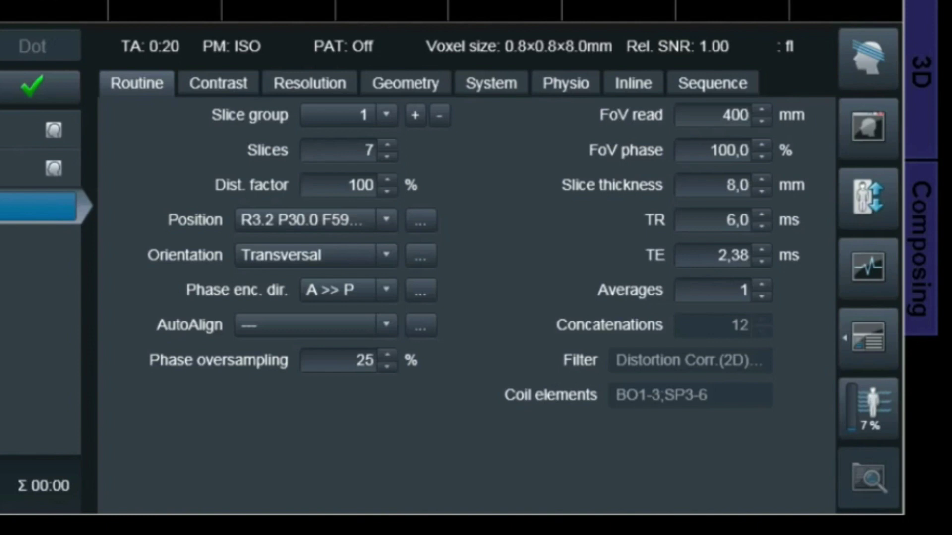
Switch localizer_modify's parallel imaging PAT mode to GRAPPA.
left_click(289, 88)
left_click(394, 115)
left_click(367, 148)
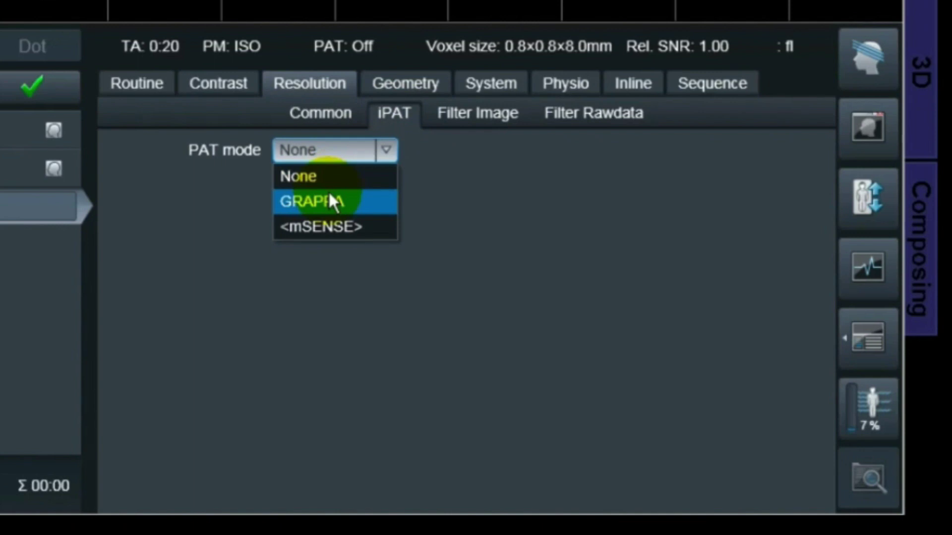
left_click(329, 196)
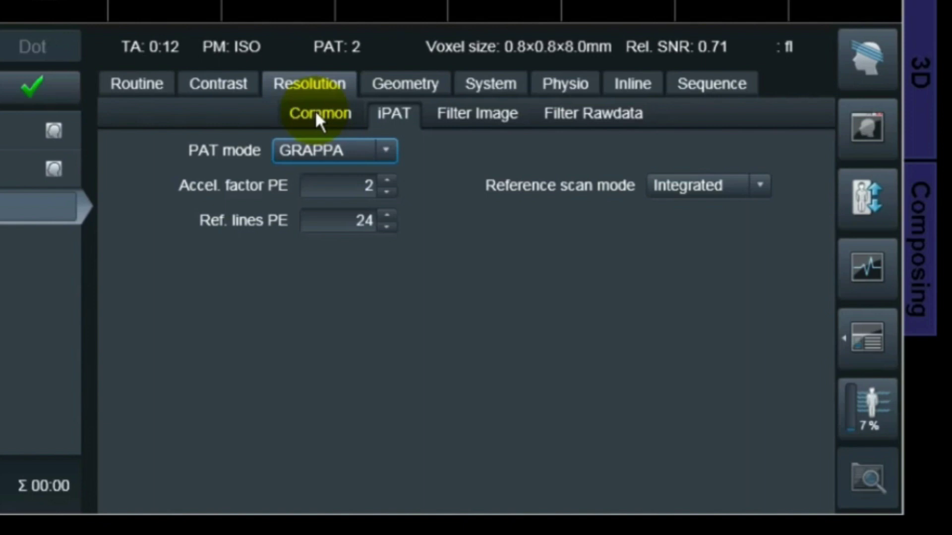
Set phase resolution to 100% and base resolution to 288, turning interpolation off.
left_click(300, 113)
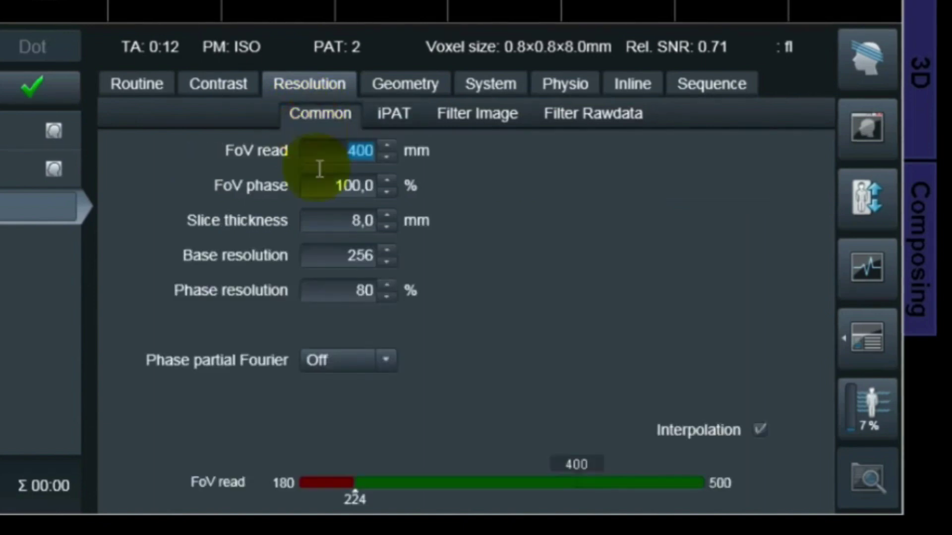
left_click(350, 290)
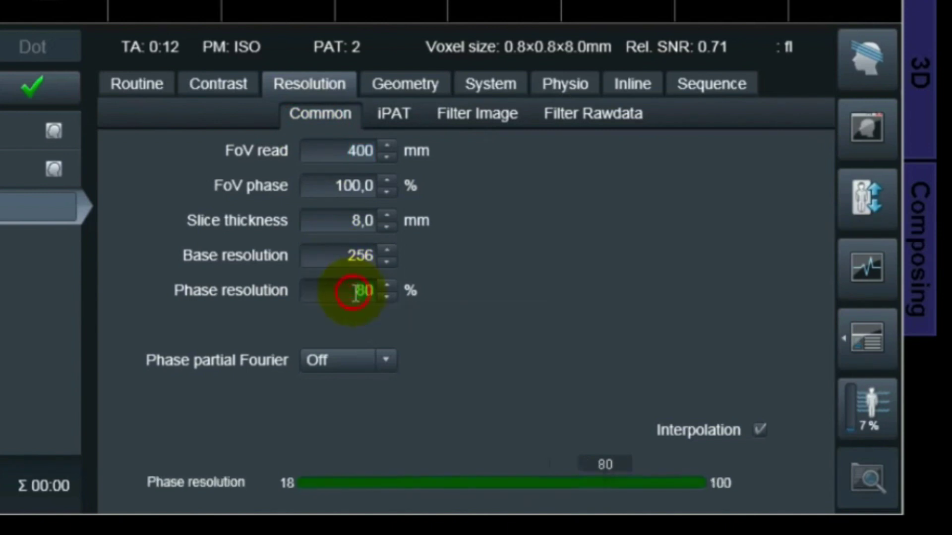
type("100")
key("Return")
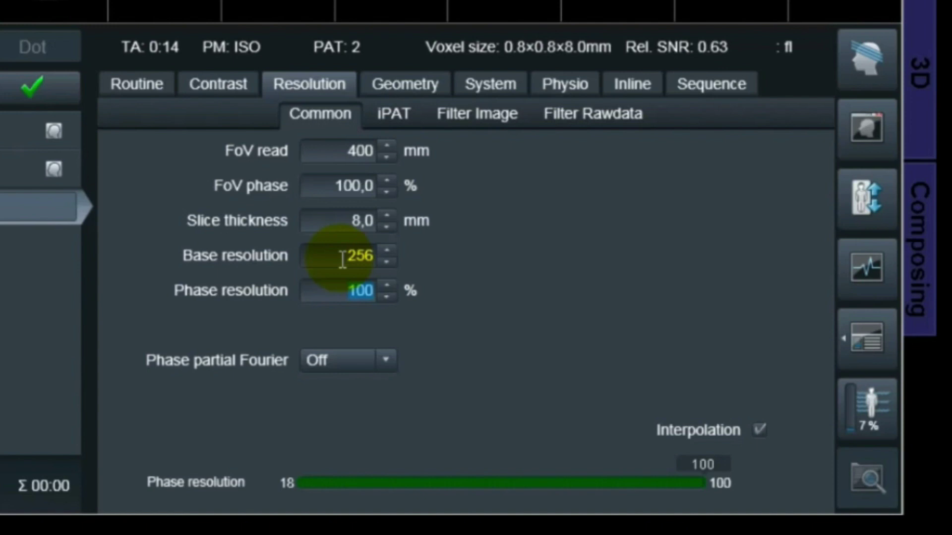
left_click(385, 250)
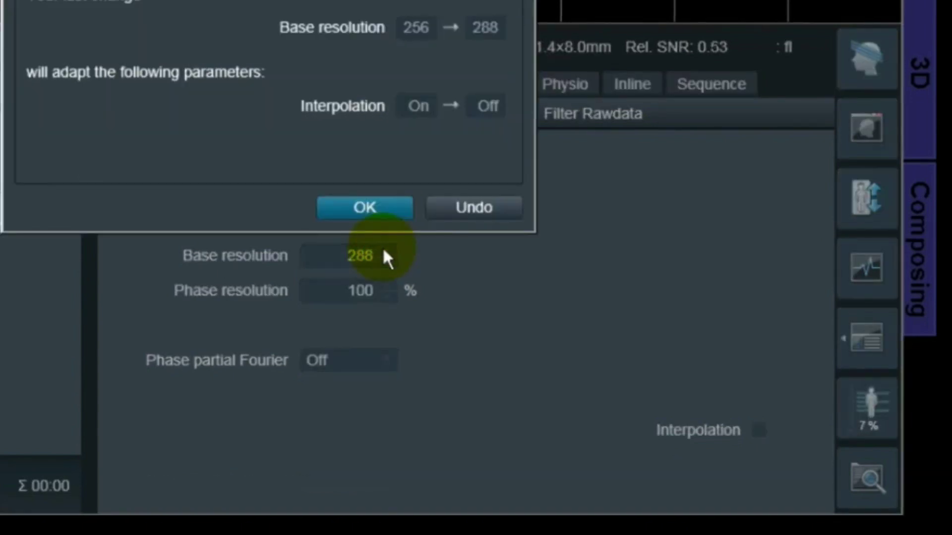
key("Return")
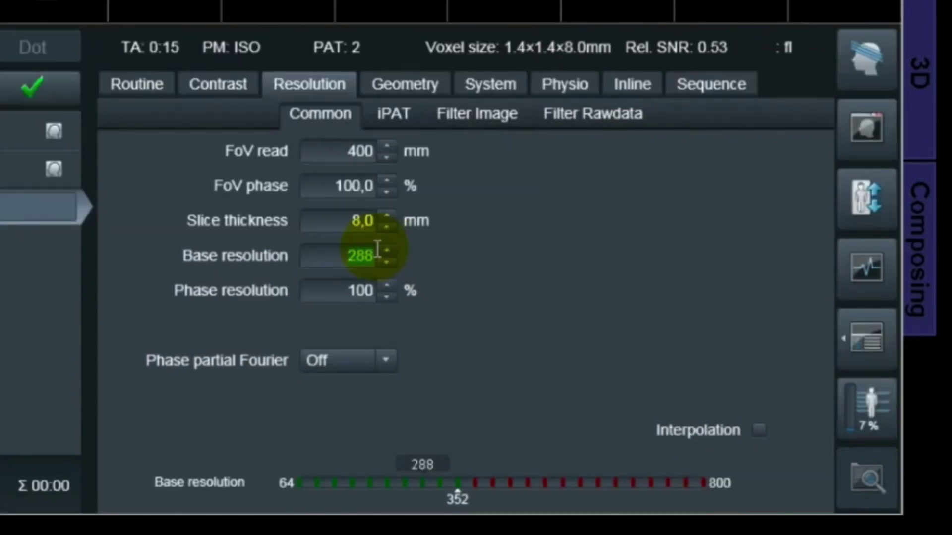
Lower localizer_modify's TR from 6.0 to the 5.5 ms minimum, giving 0:14 acquisition time.
left_click(153, 88)
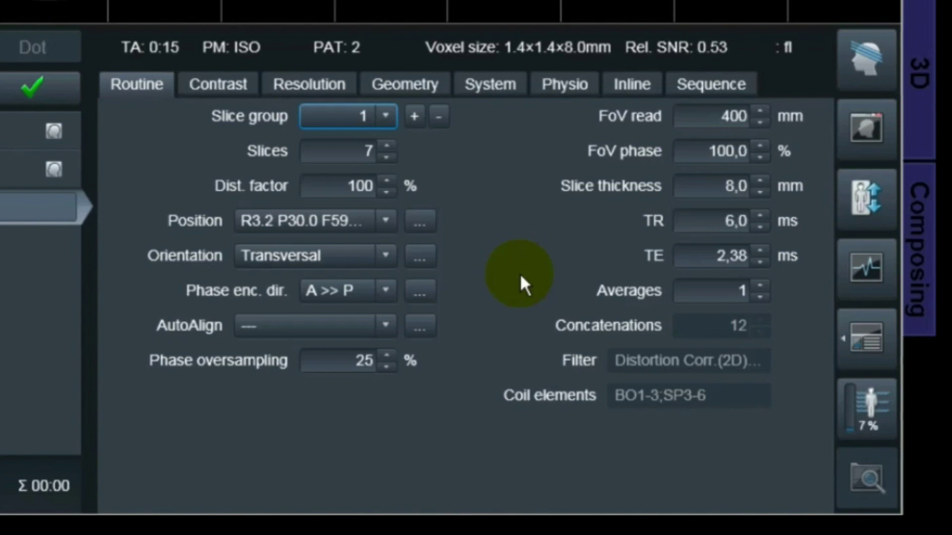
left_click(696, 227)
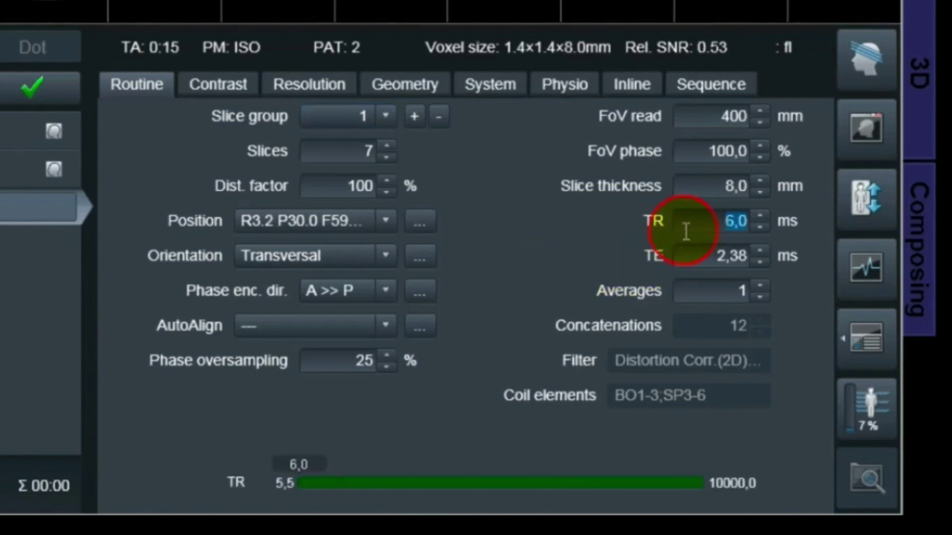
left_click(285, 483)
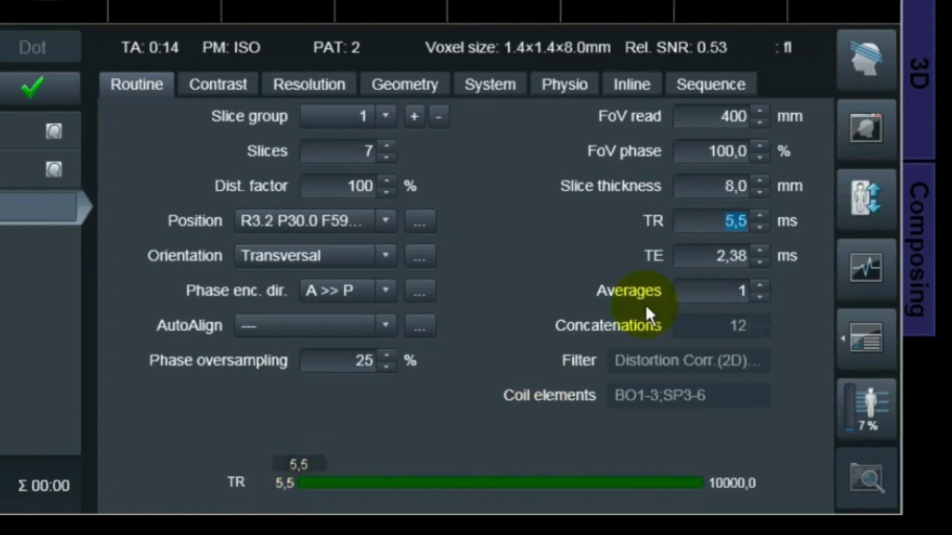
left_click(710, 84)
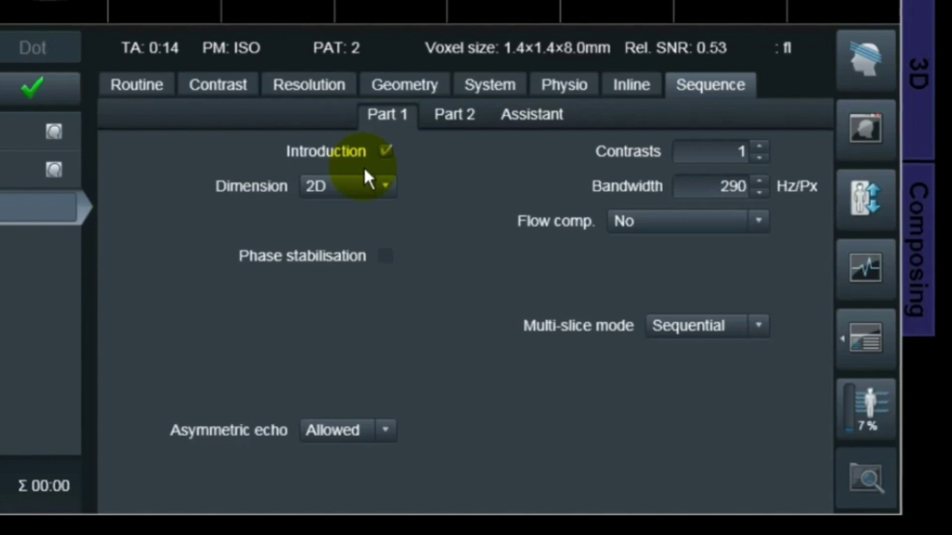
Turn off Introduction for localizer_modify, cutting acquisition time to 0:13, and apply the protocol.
left_click(385, 151)
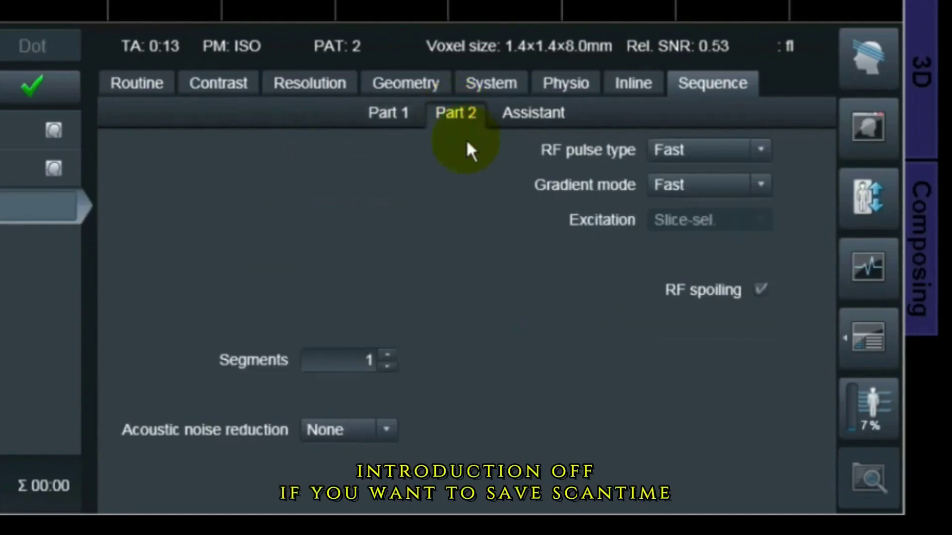
left_click(380, 114)
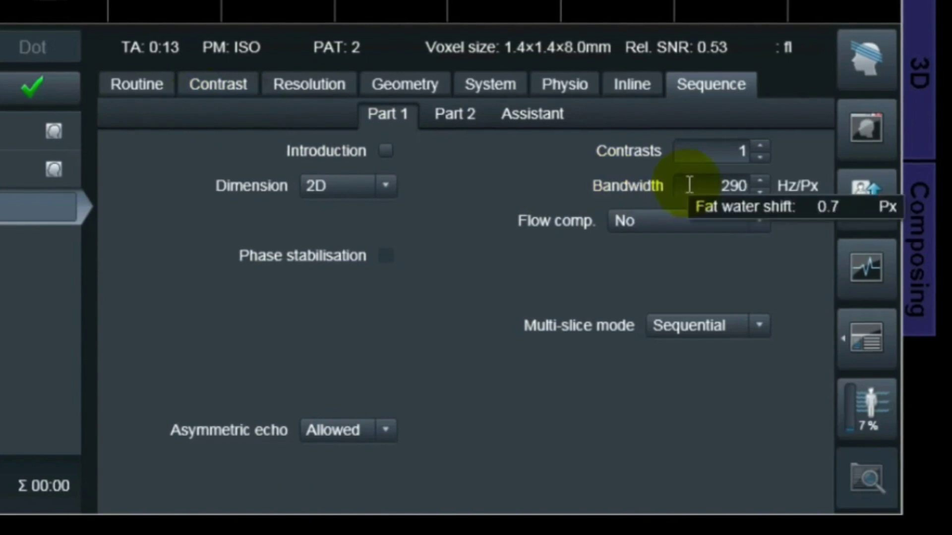
left_click(33, 85)
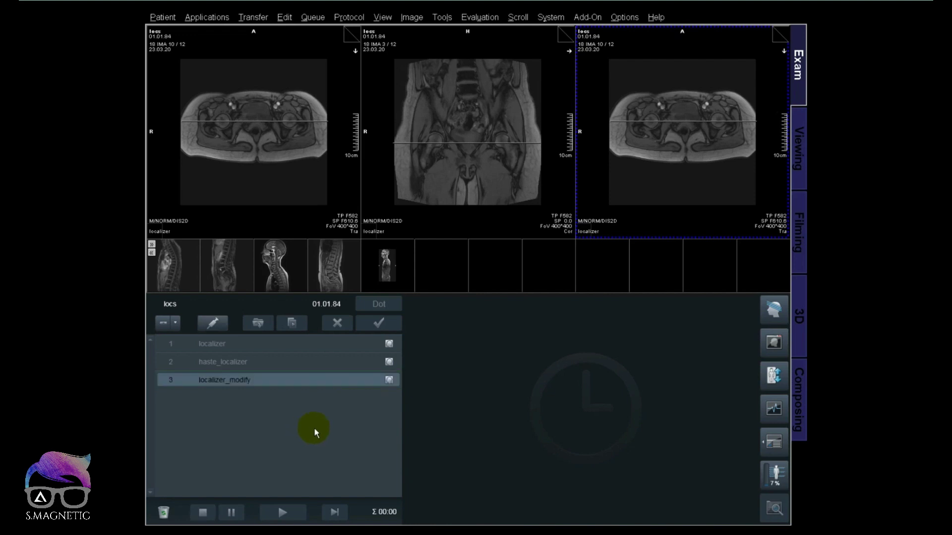
Load localizer_modify into the middle viewer and the original localizer into the left, then page through slices.
left_click_drag(388, 380, 427, 228)
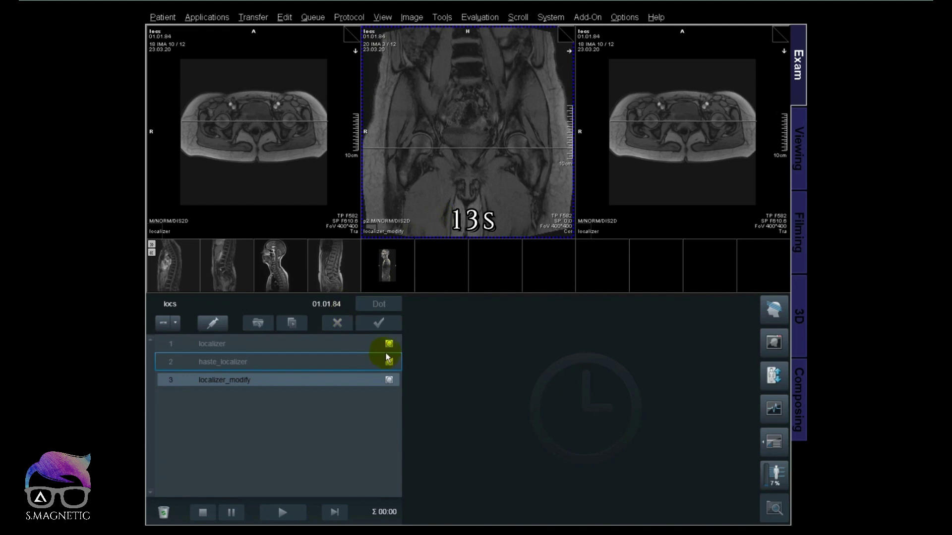
left_click_drag(389, 344, 308, 189)
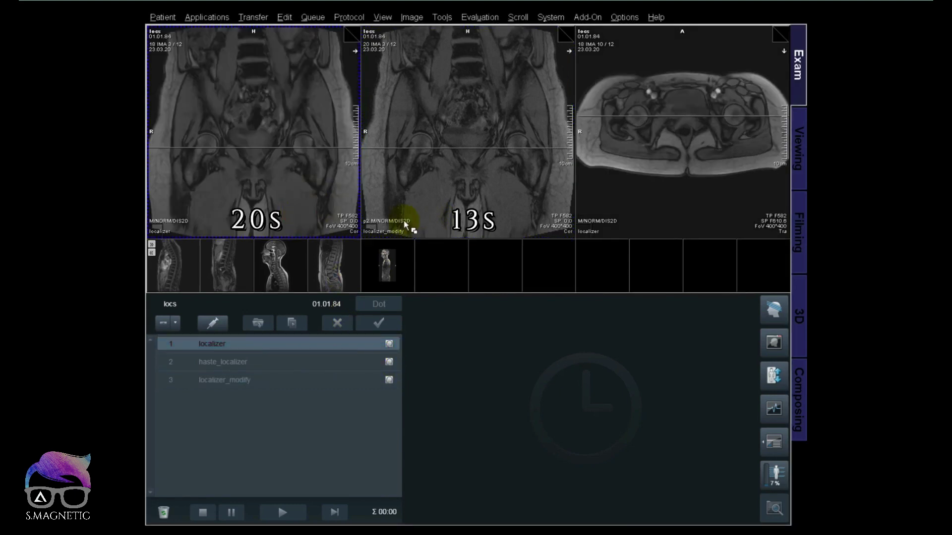
left_click(407, 218)
scroll(407, 218, "down", 2)
scroll(408, 218, "up", 2)
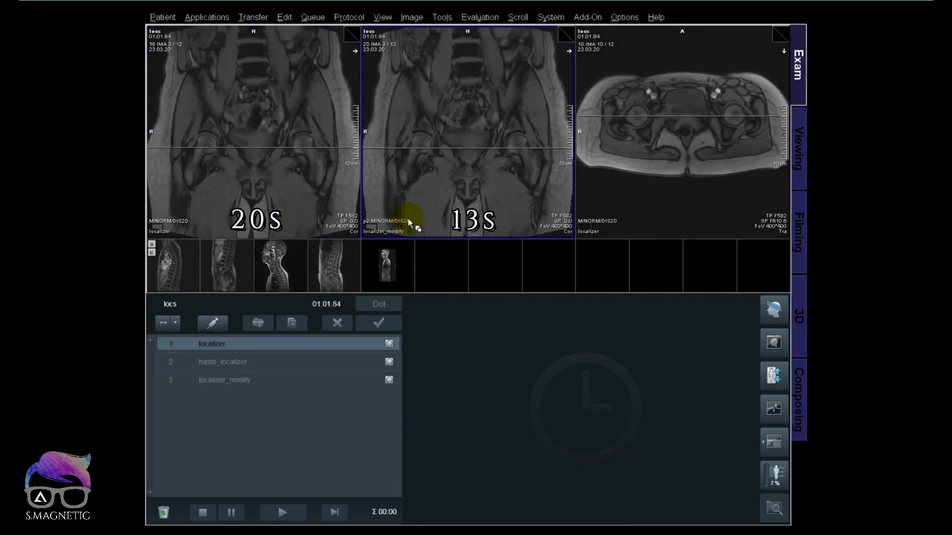
scroll(407, 218, "down", 7)
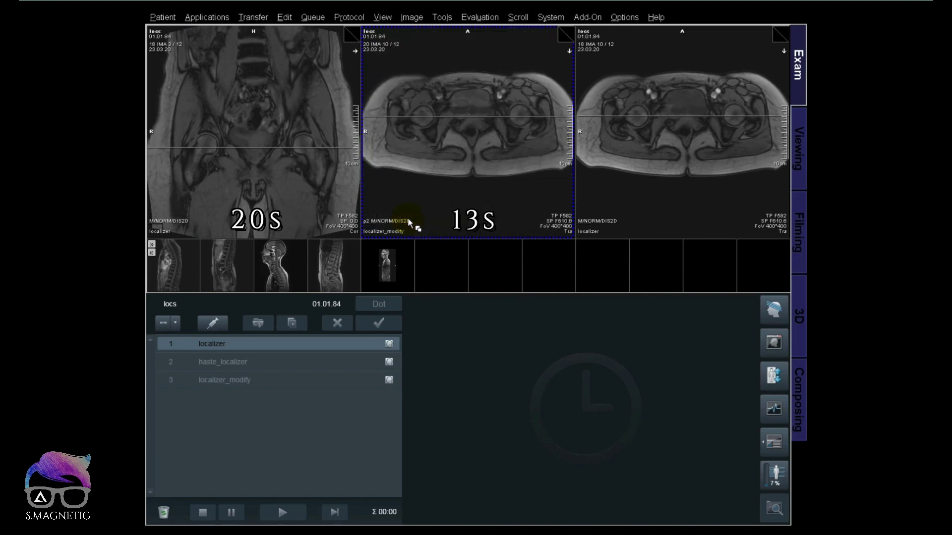
Scroll the left images and adjust the middle image's brightness and contrast for comparison.
left_click(319, 196)
scroll(319, 196, "down", 7)
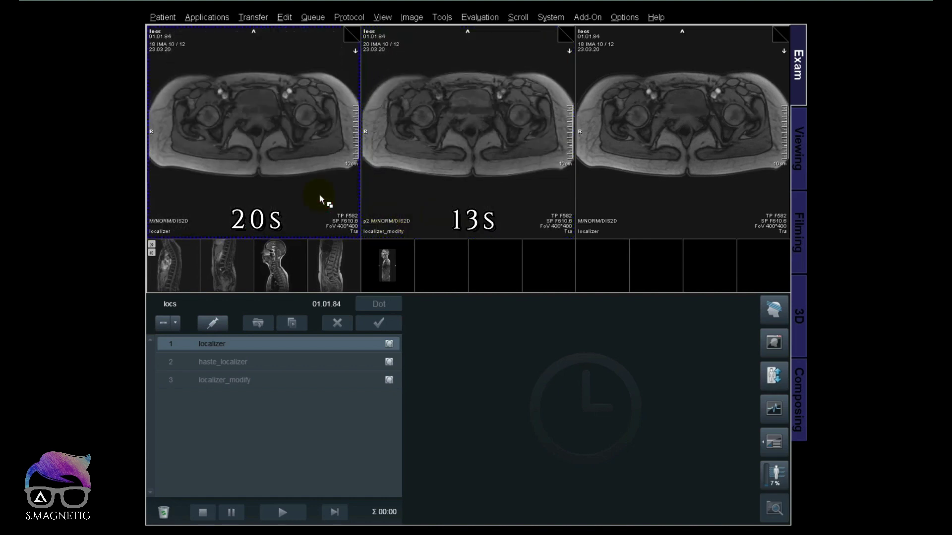
left_click_drag(400, 195, 420, 156)
scroll(420, 155, "up", 7)
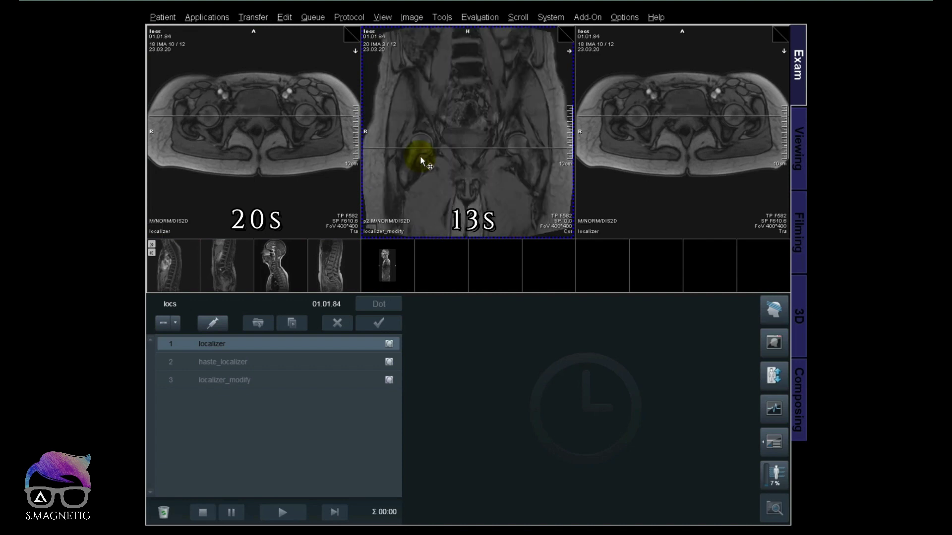
left_click(263, 186)
scroll(263, 186, "up", 8)
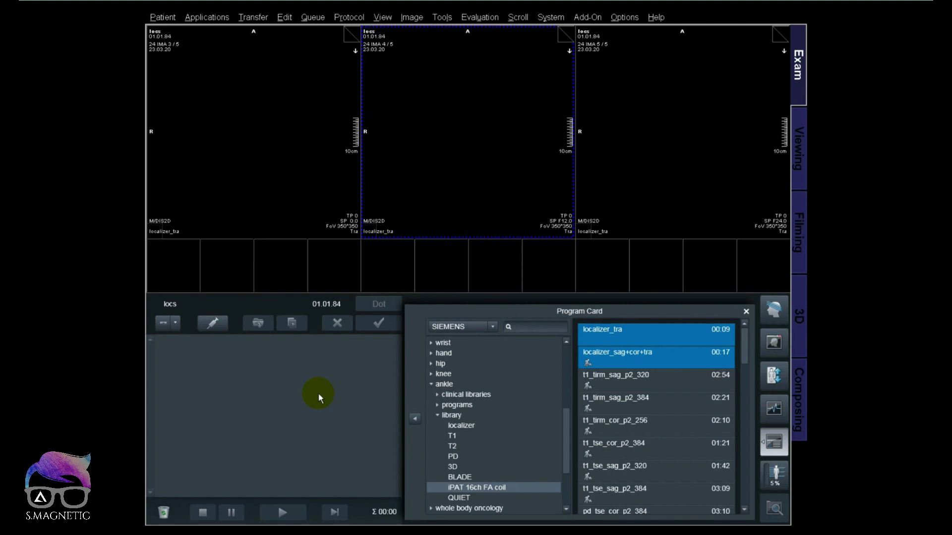
Queue ankle localizer_tra and localizer_sag+cor+tra from the ankle library and start them.
left_click(318, 394)
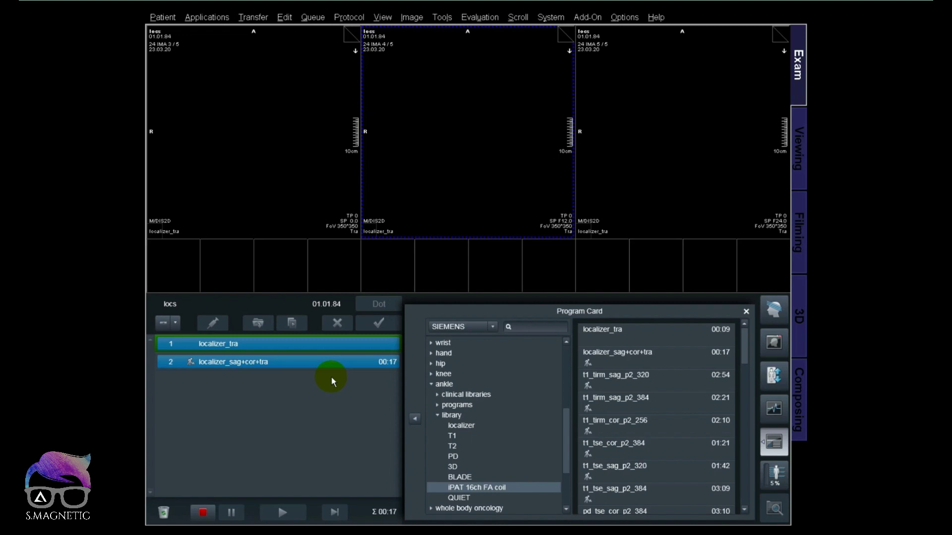
left_click(331, 381)
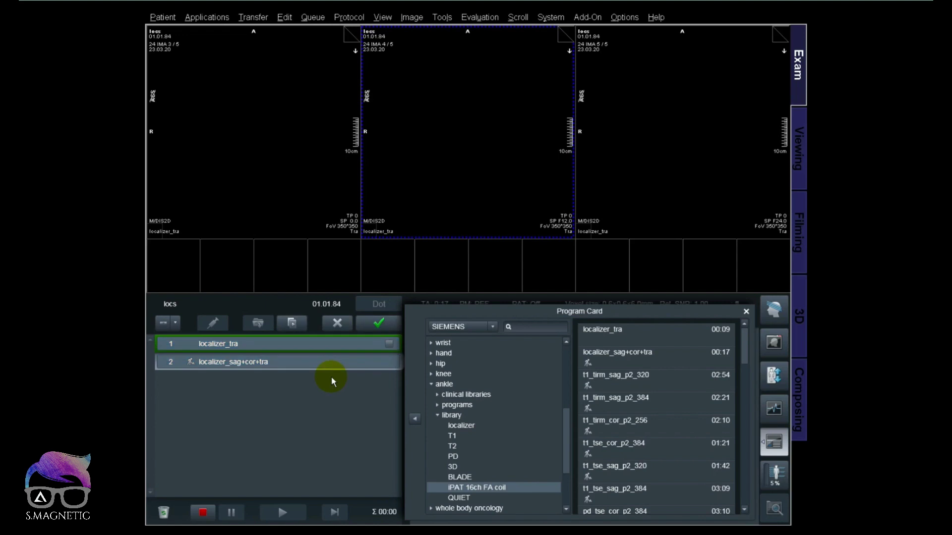
Open localizer_tra and rotate the coupled localizer_sag+cor+tra slice groups along the foot's axis.
double_click(380, 346)
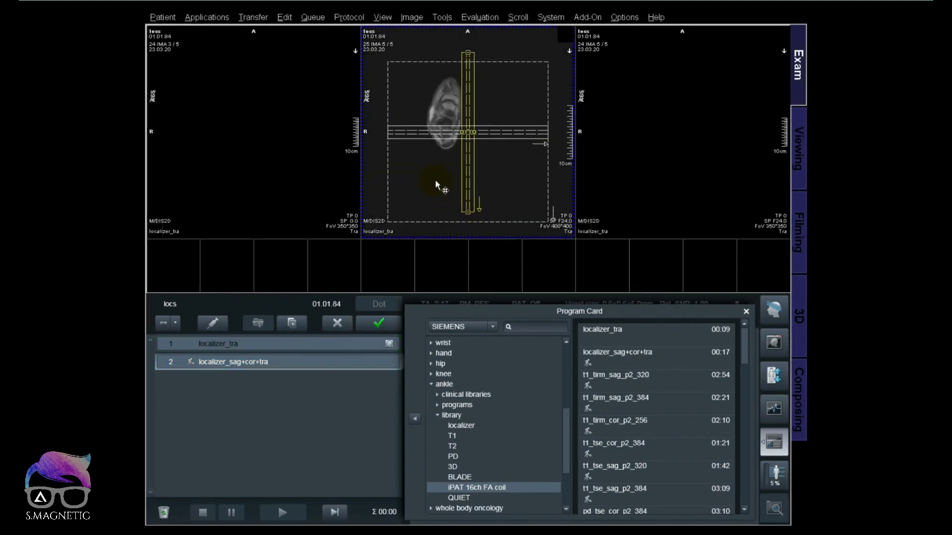
scroll(432, 179, "down", 1)
scroll(432, 181, "down", 3)
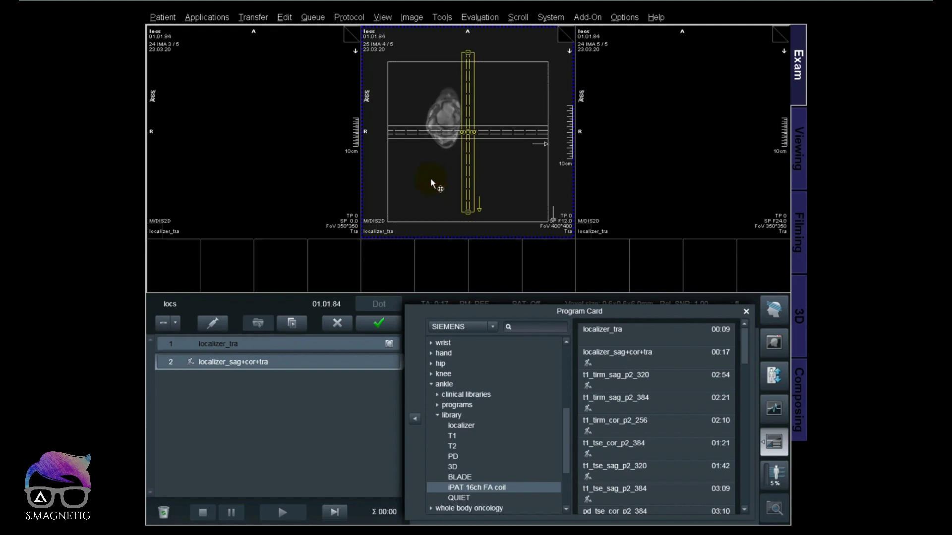
right_click(432, 180)
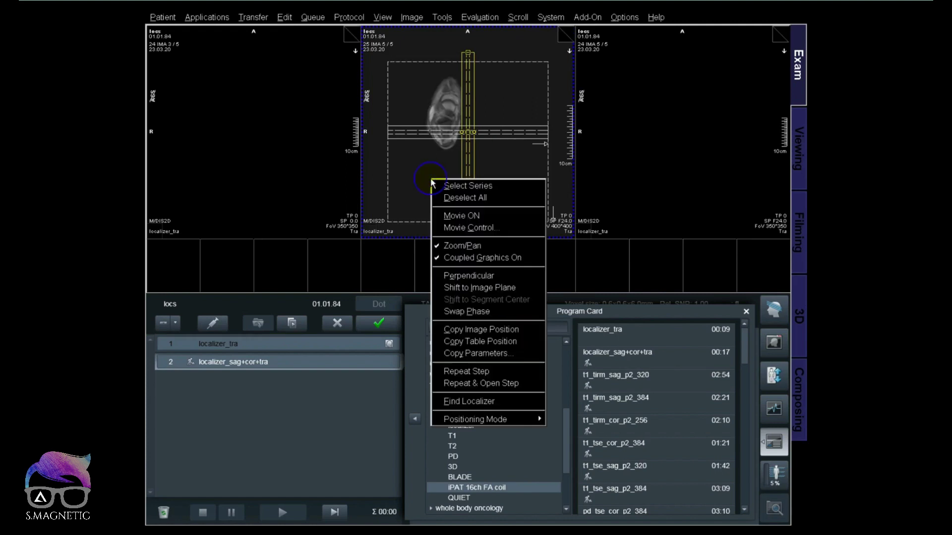
left_click(405, 199)
left_click_drag(510, 131, 483, 109)
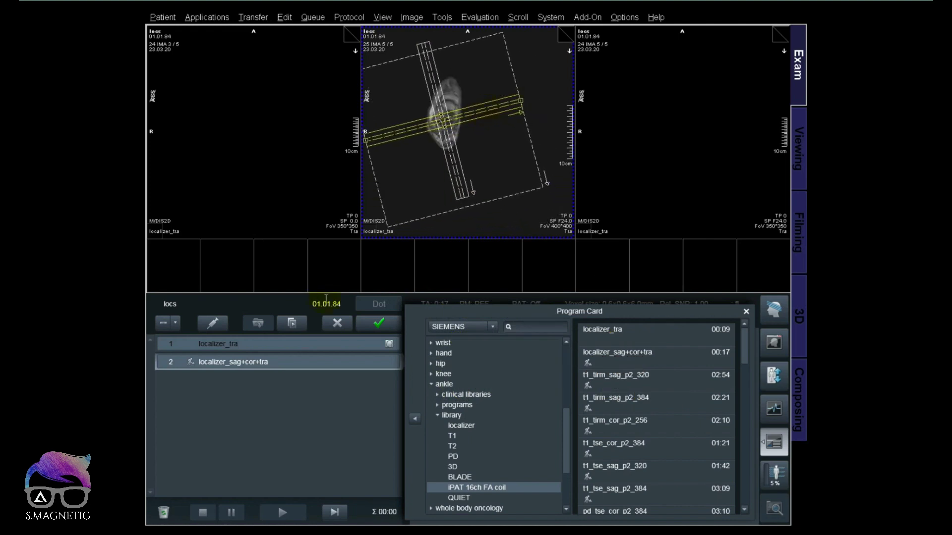
Run the three-plane ankle localizer, show its images, and copy localizer_tra into row 3 for editing.
left_click(368, 331)
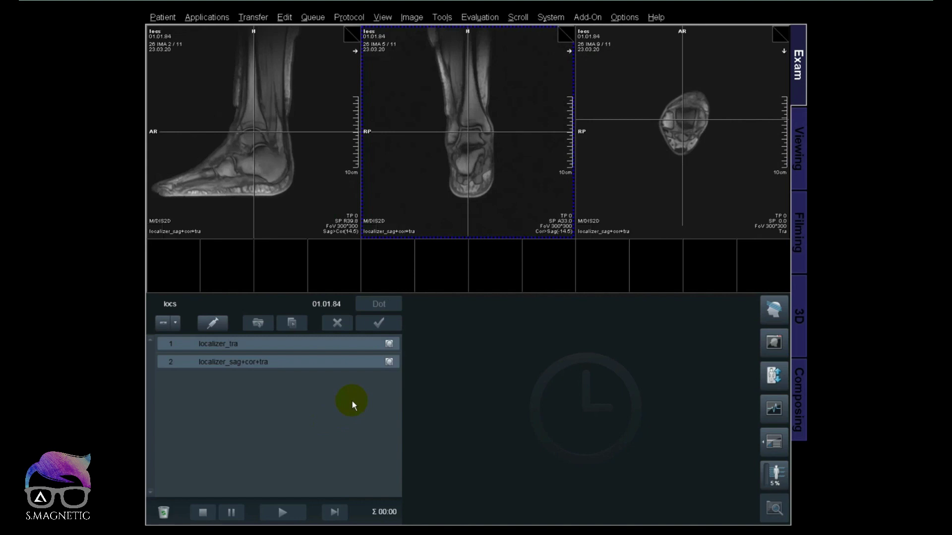
left_click_drag(387, 355, 638, 174)
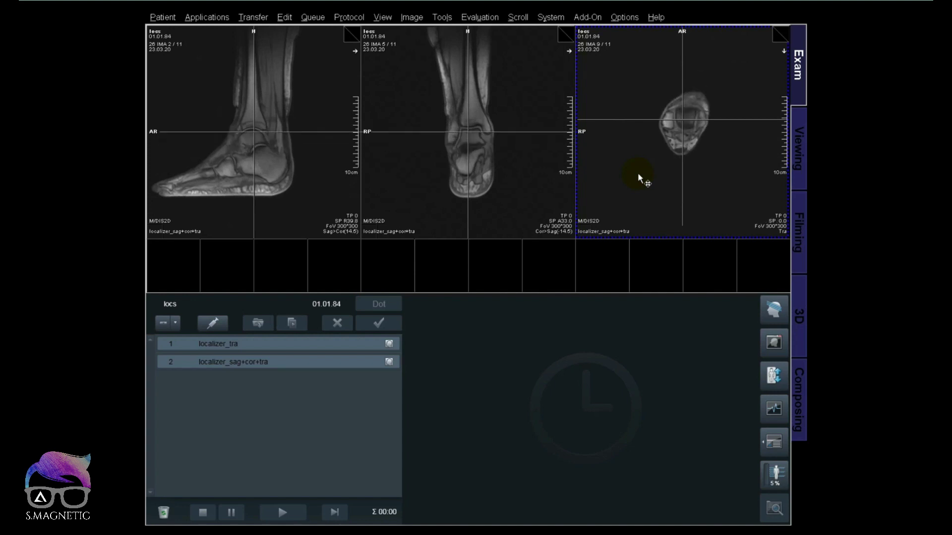
left_click_drag(218, 344, 240, 380)
double_click(240, 381)
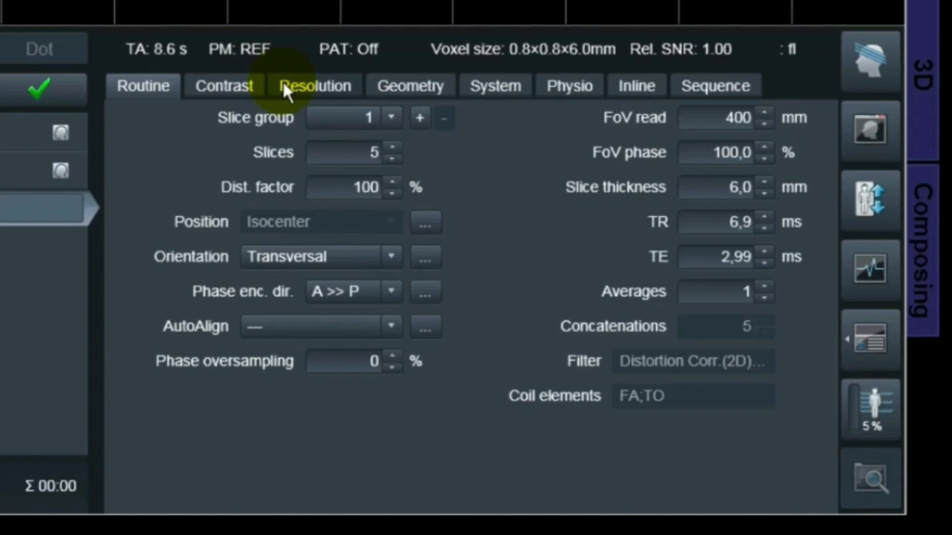
Enable GRAPPA parallel imaging and set phase resolution to 100 on the copied localizer_tra.
left_click(283, 83)
left_click(398, 121)
left_click(363, 155)
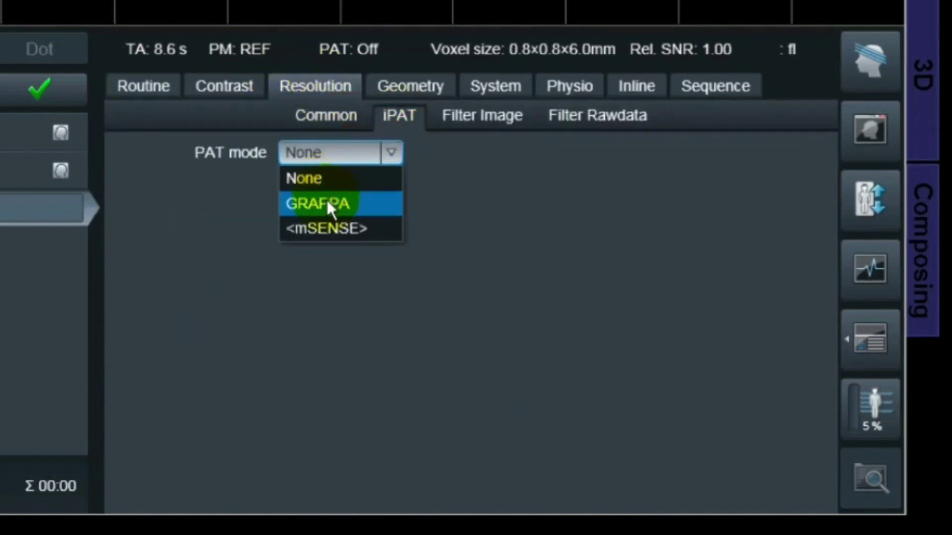
left_click(325, 198)
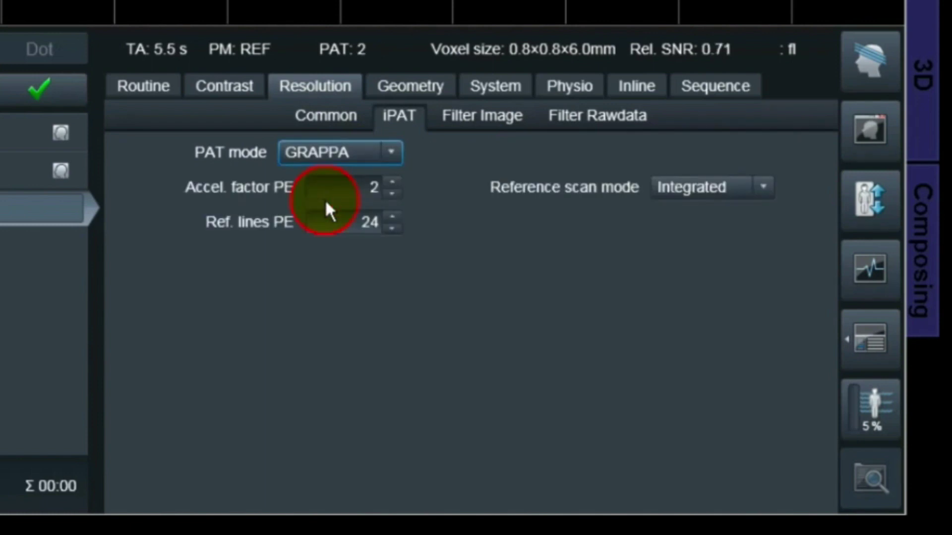
left_click(319, 125)
left_click(353, 283)
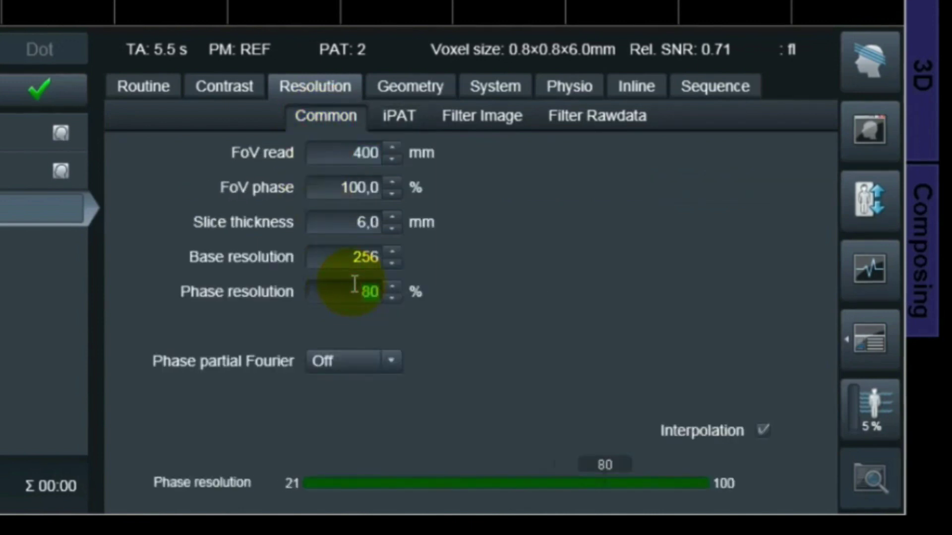
type("100")
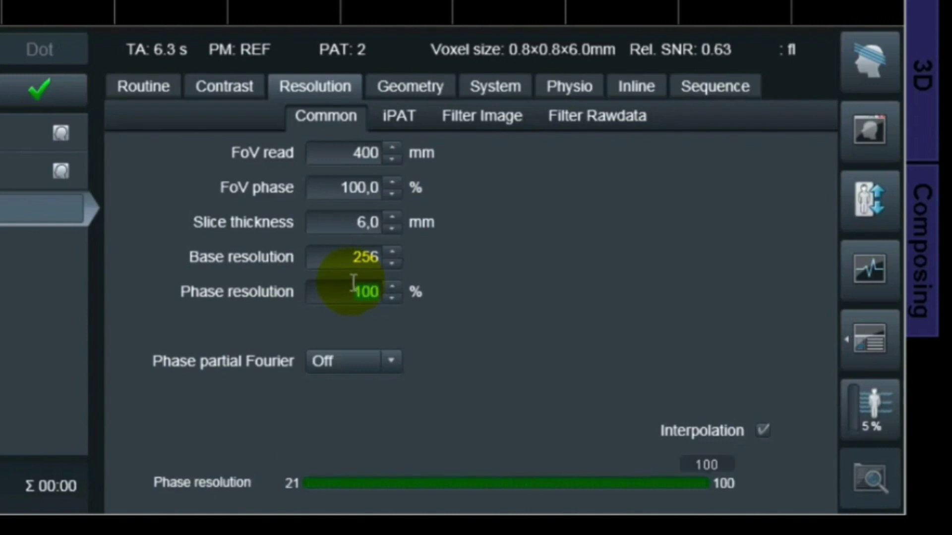
left_click(157, 87)
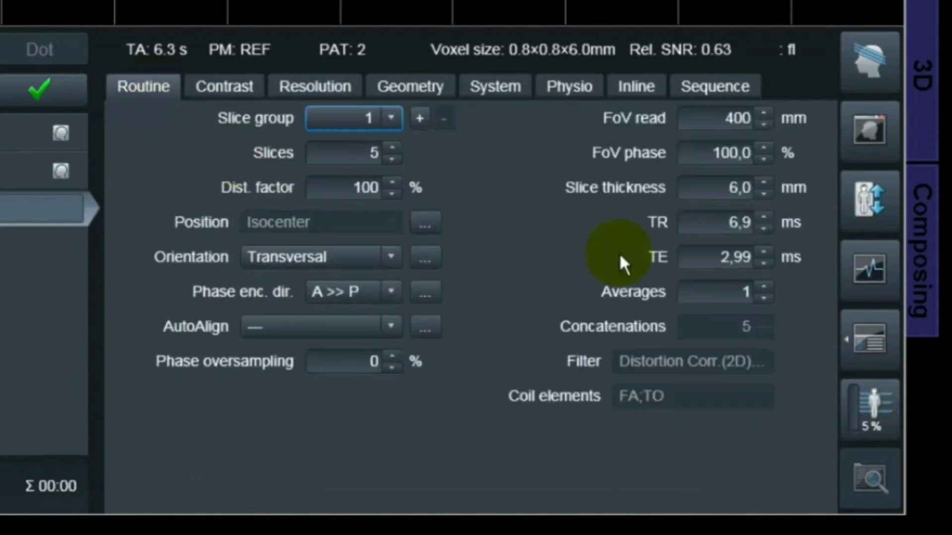
Drop TR to minimum, turn off Introduction, set RF pulse type Fast, and lower TR to 6,1 ms.
left_click(693, 226)
left_click(290, 483)
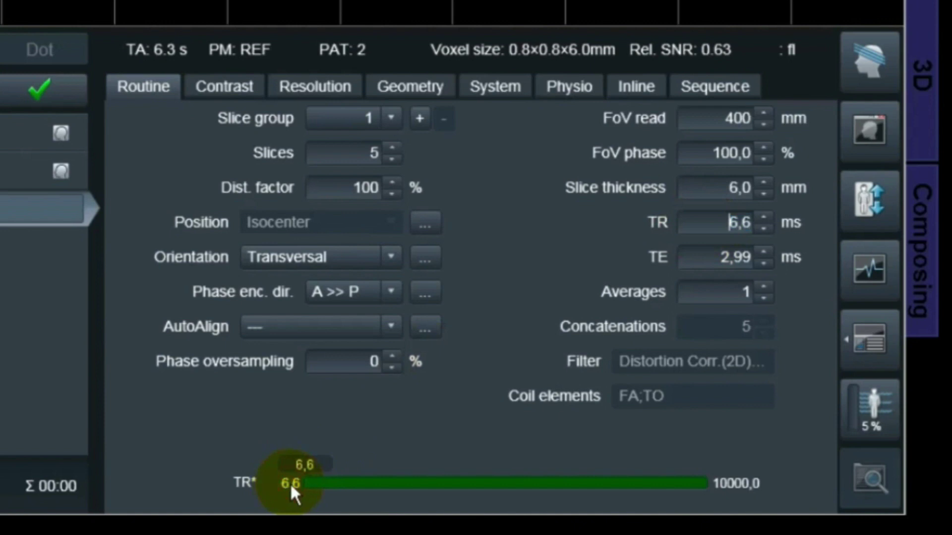
left_click(698, 89)
left_click(391, 152)
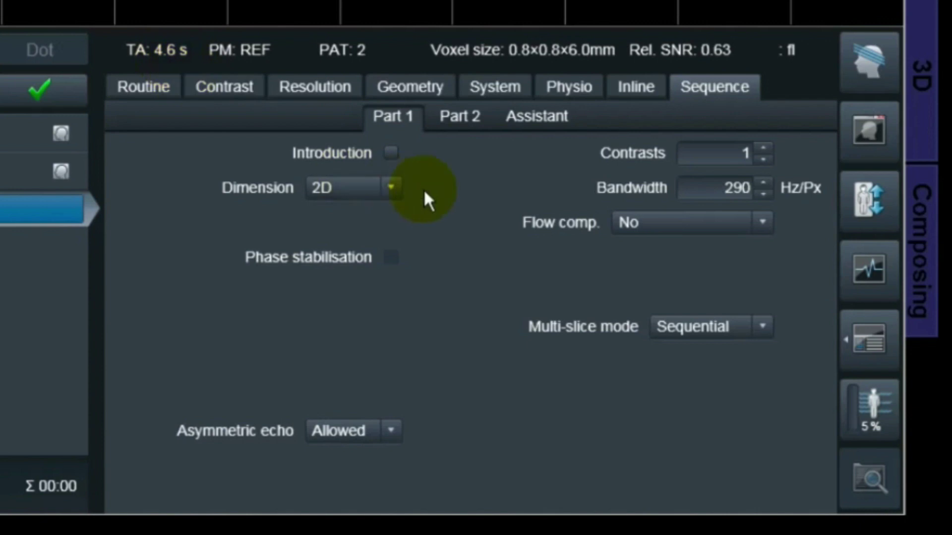
left_click(447, 112)
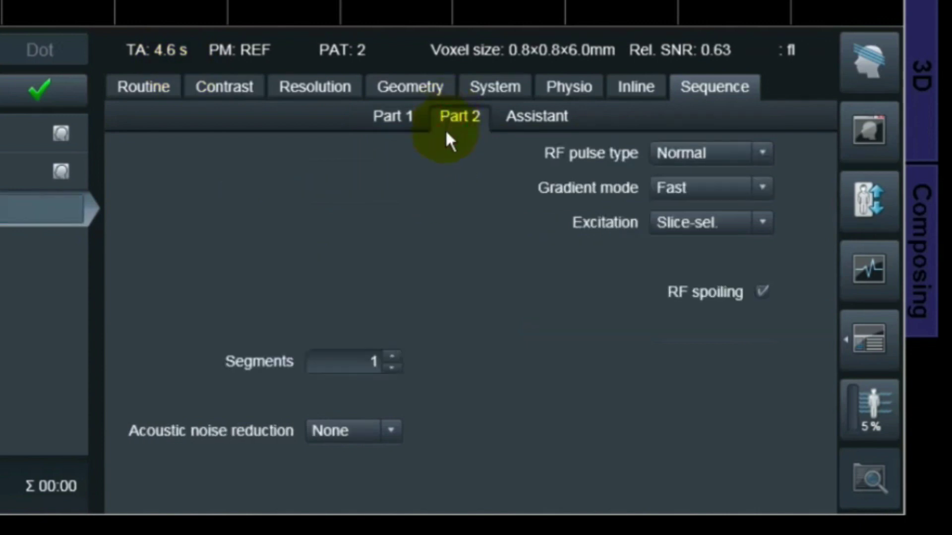
left_click(652, 160)
left_click(669, 177)
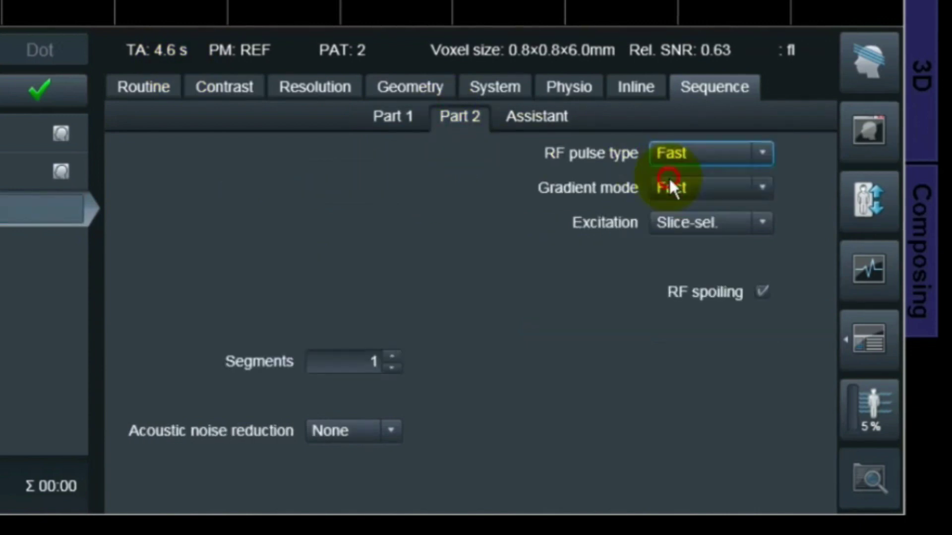
left_click(150, 93)
left_click(689, 221)
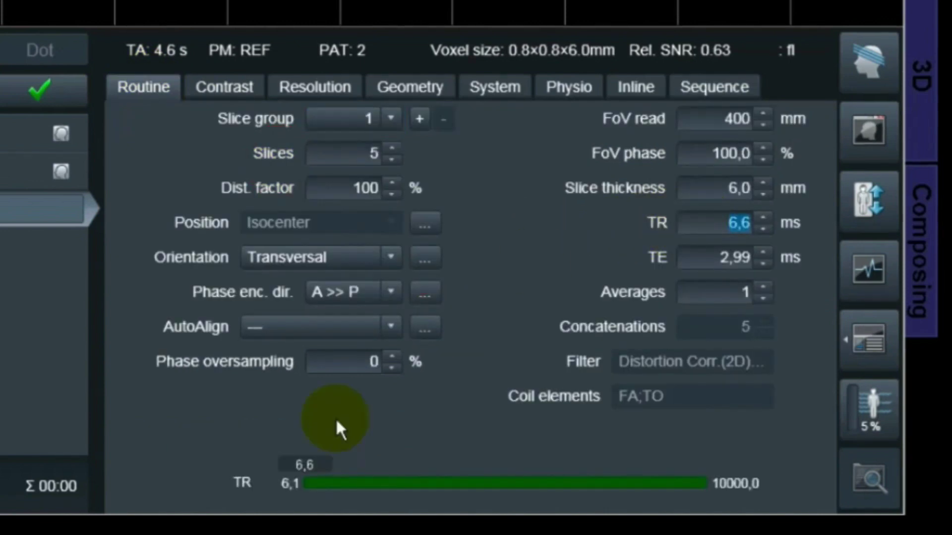
left_click(288, 483)
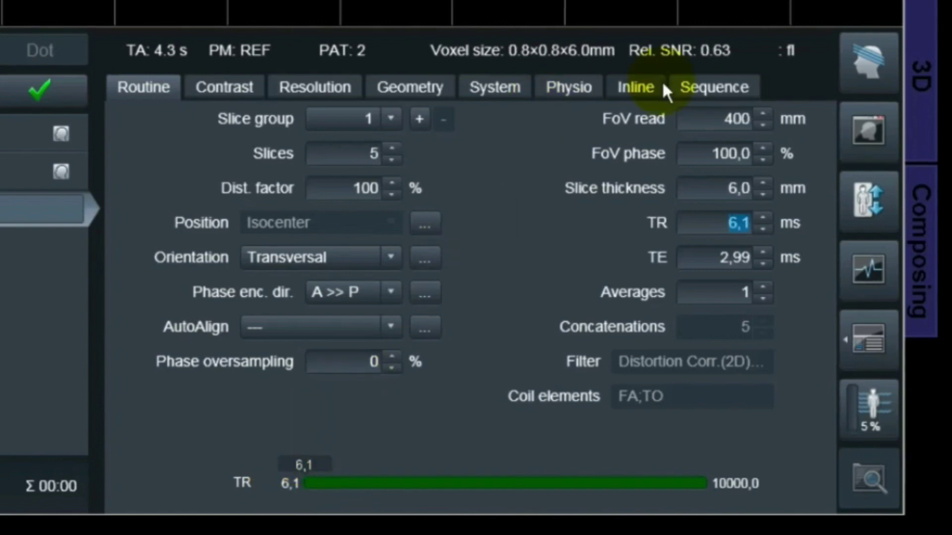
Raise bandwidth to 370 Hz/Px and lower TR to its new minimum of 5,7 ms.
left_click(690, 89)
left_click(411, 119)
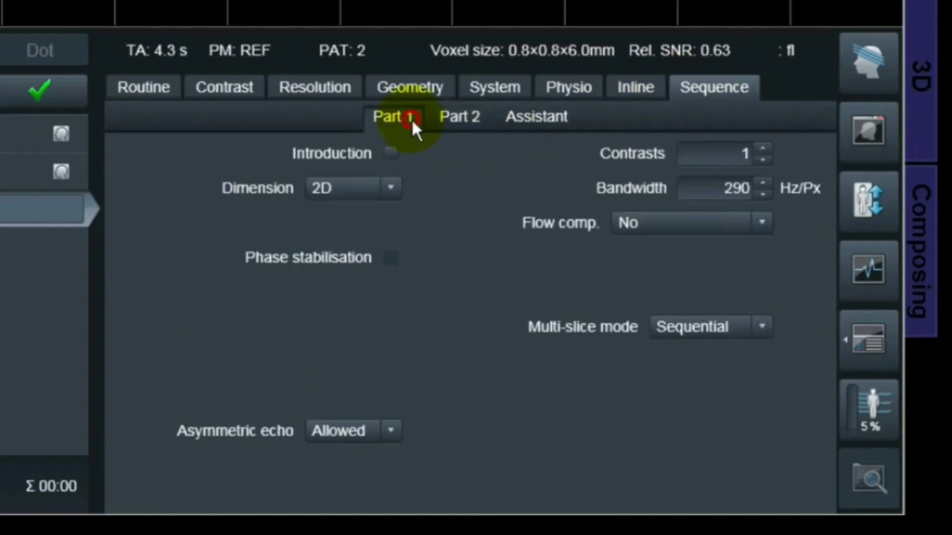
left_click(715, 188)
left_click(328, 482)
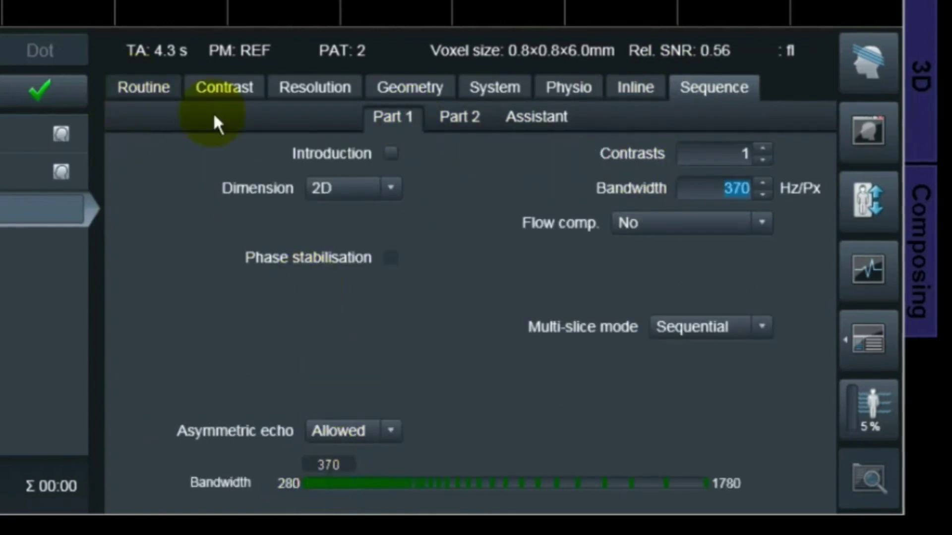
left_click(739, 223)
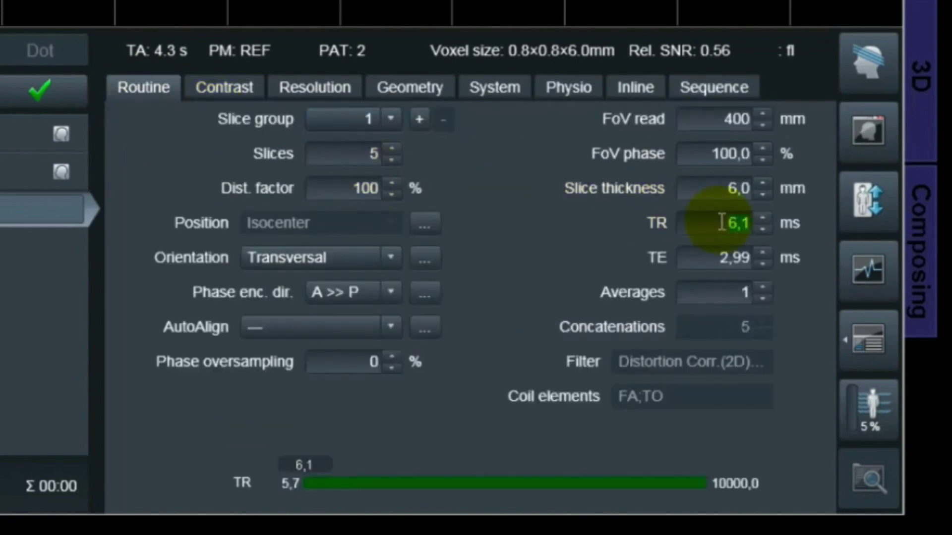
left_click(297, 486)
left_click(30, 133)
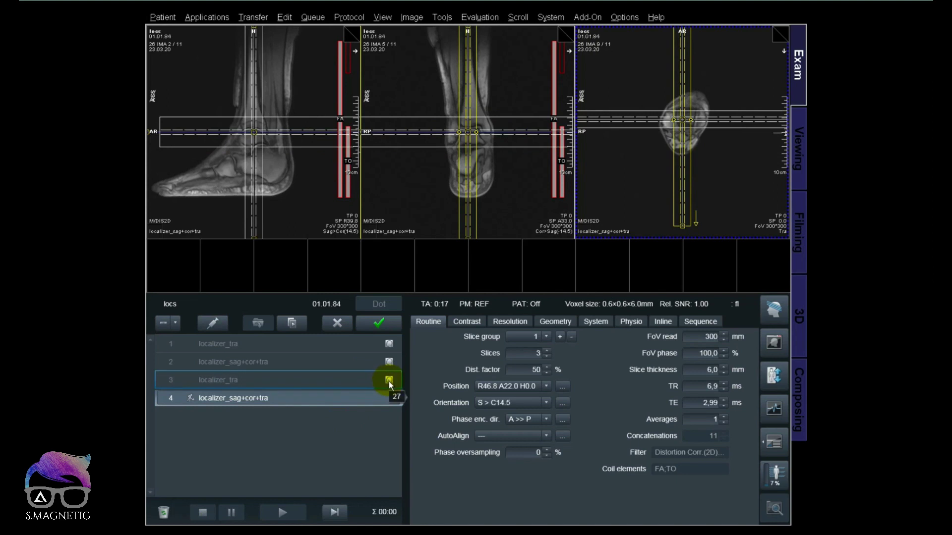
Compare new and original localizer_tra images zoomed on the ankle, then open step 4 localizer_sag+cor+tra.
left_click_drag(389, 385, 616, 192)
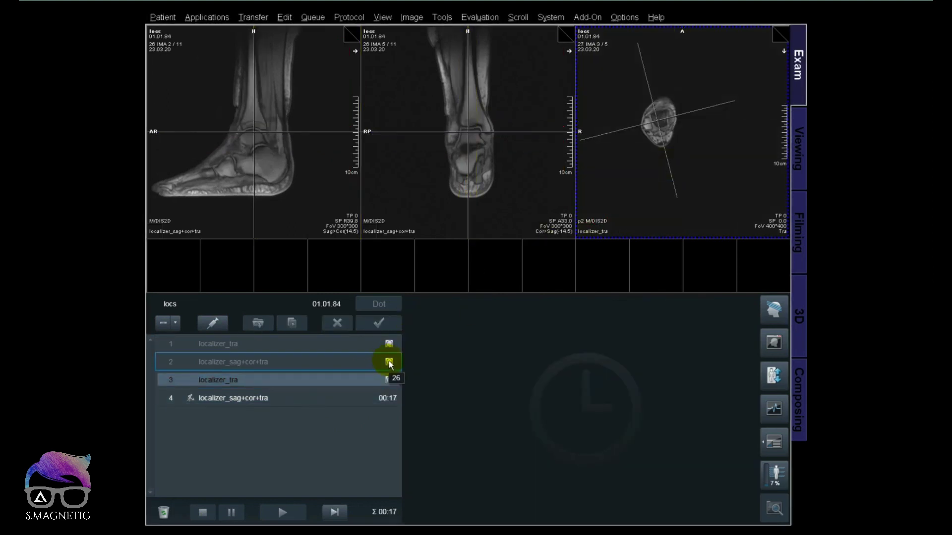
left_click_drag(389, 344, 486, 191)
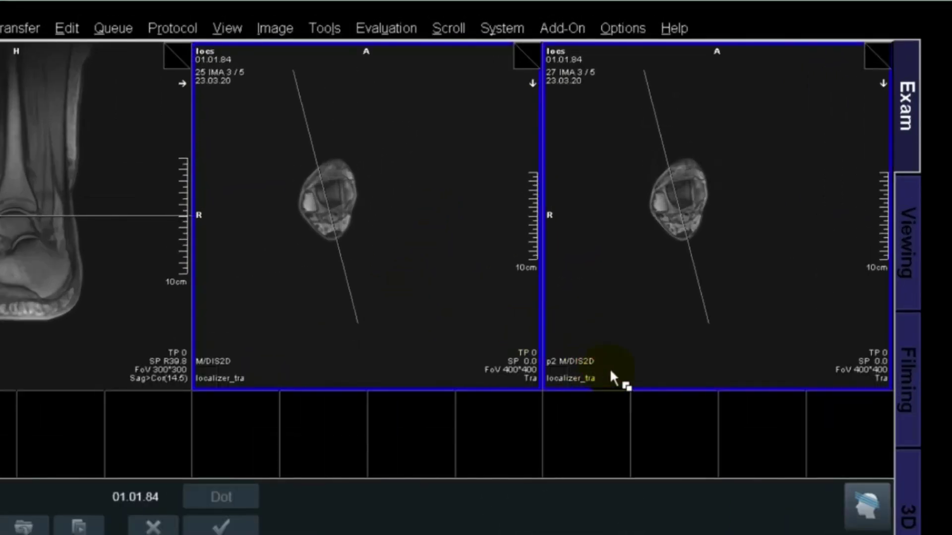
mouse_move(610, 373)
left_mouse_down()
mouse_move(666, 136)
mouse_move(446, 267)
mouse_move(613, 379)
left_mouse_up()
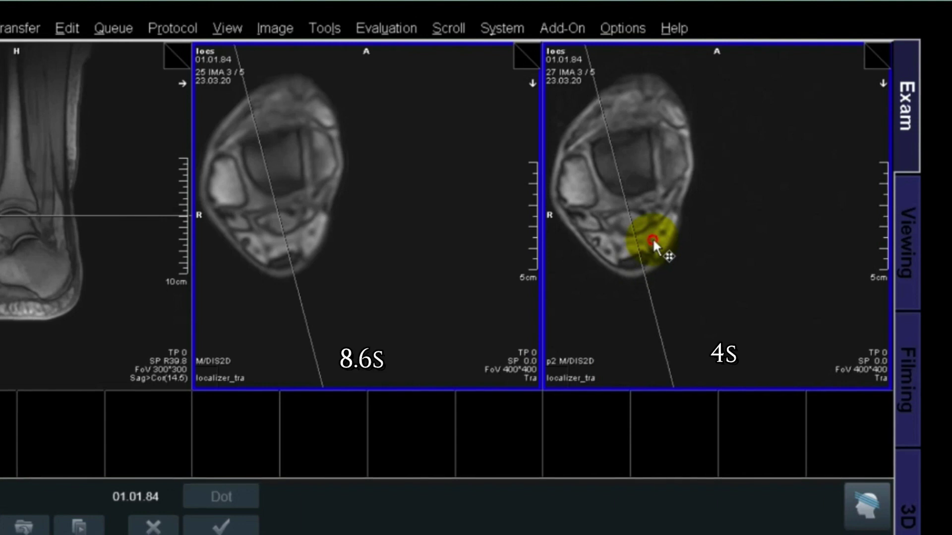
left_click_drag(653, 241, 633, 281)
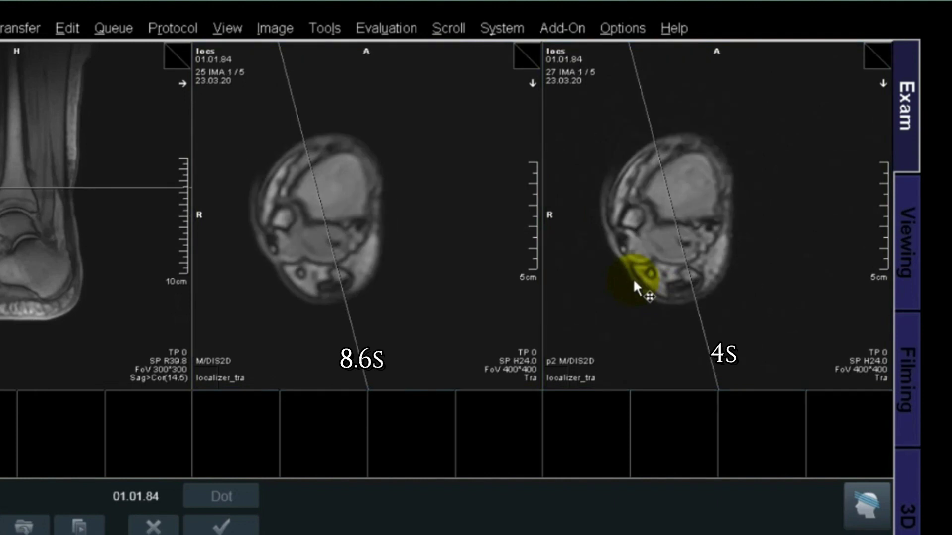
scroll(634, 281, "down", 1)
left_click(636, 184)
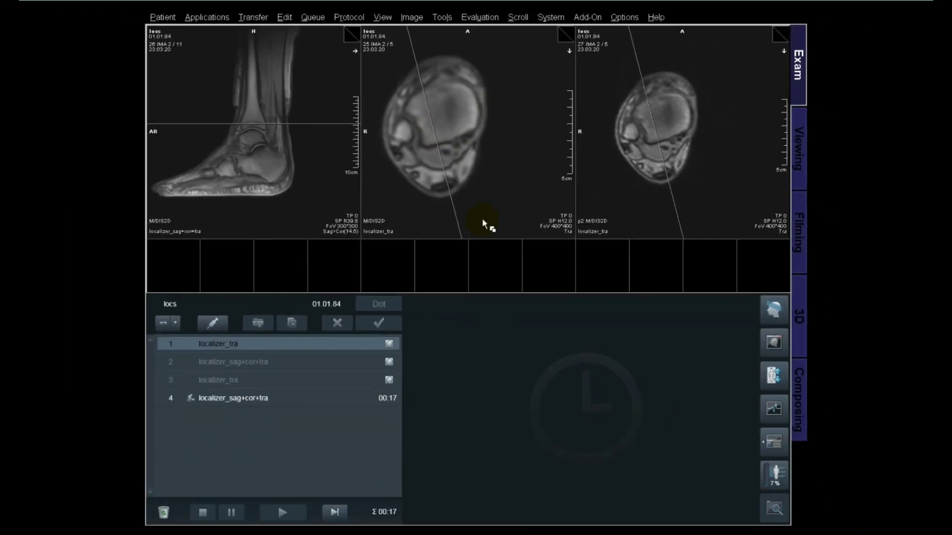
left_click(27, 534)
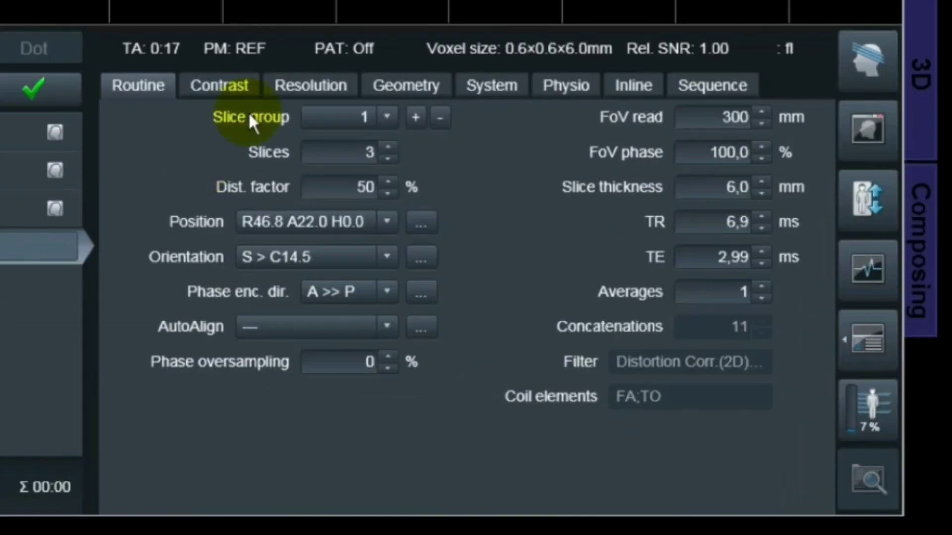
Set PAT mode to GRAPPA and phase resolution to 100% on localizer_sag+cor+tra.
left_click(500, 322)
left_click(538, 334)
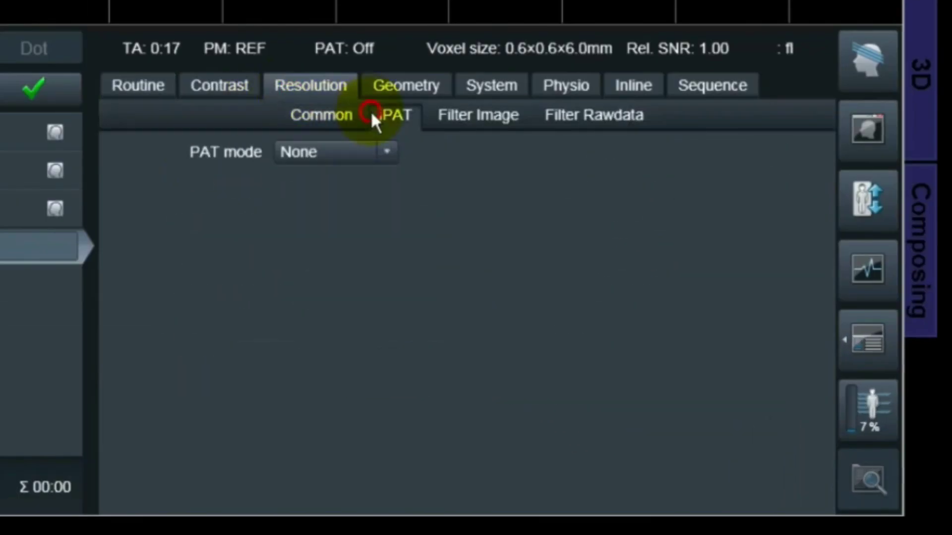
left_click(351, 156)
left_click(304, 204)
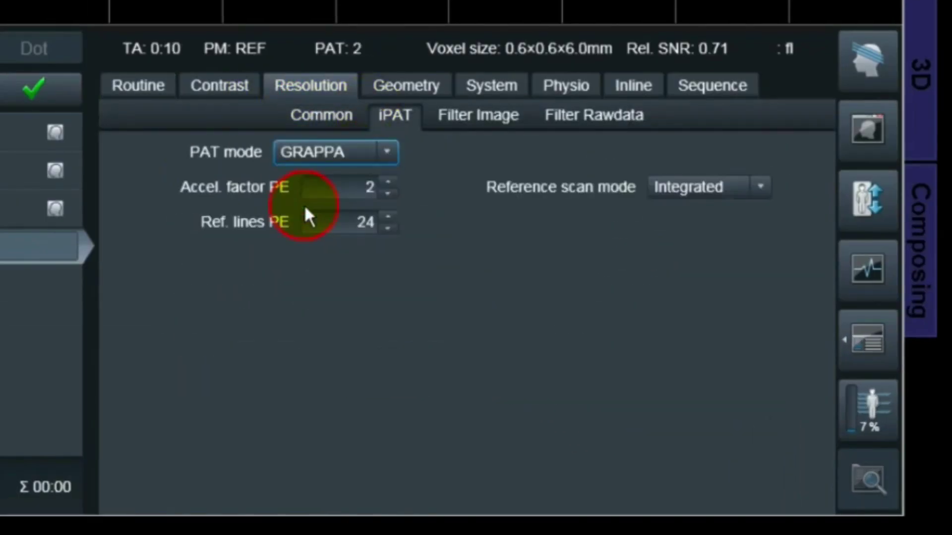
left_click(319, 118)
left_click(344, 291)
type("100")
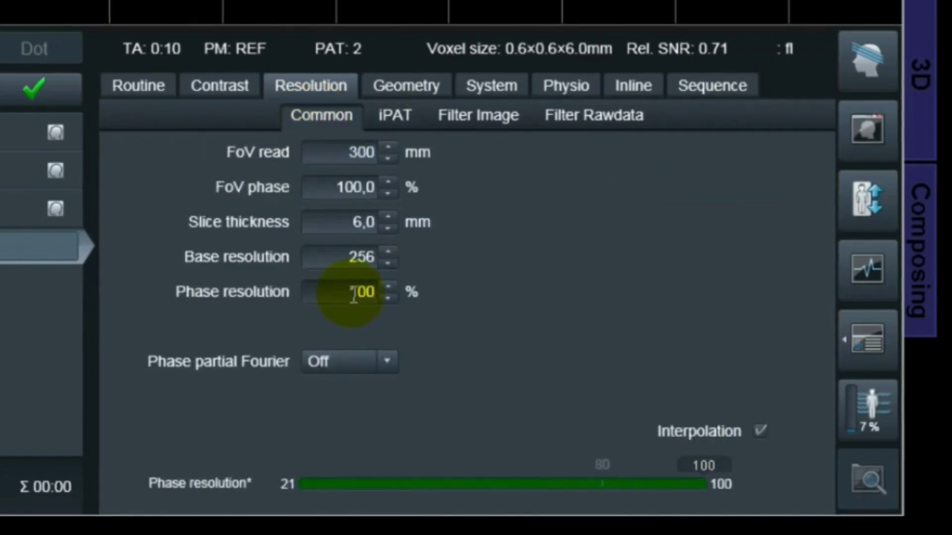
key("Return")
Turn off Introduction, set RF pulse type to Fast, and set bandwidth to 400 Hz/Px.
left_click(747, 80)
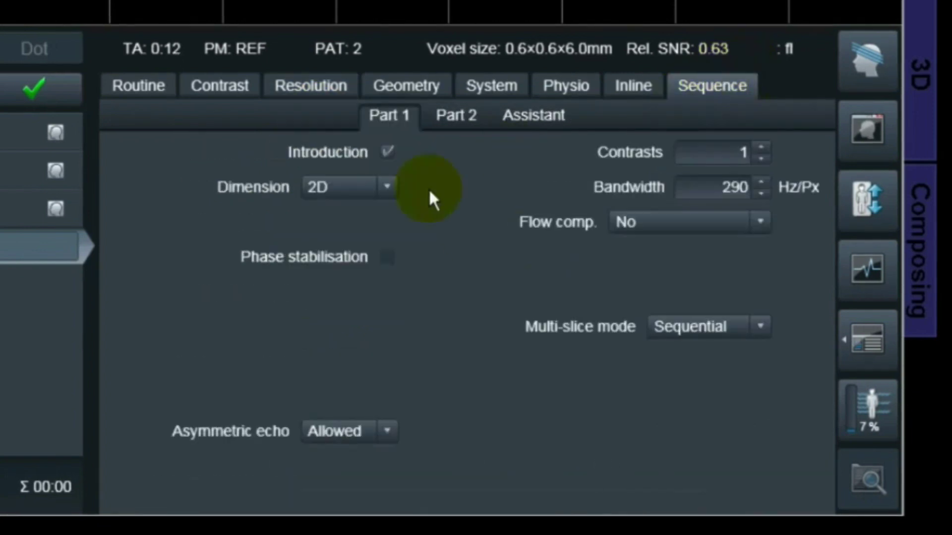
left_click(389, 151)
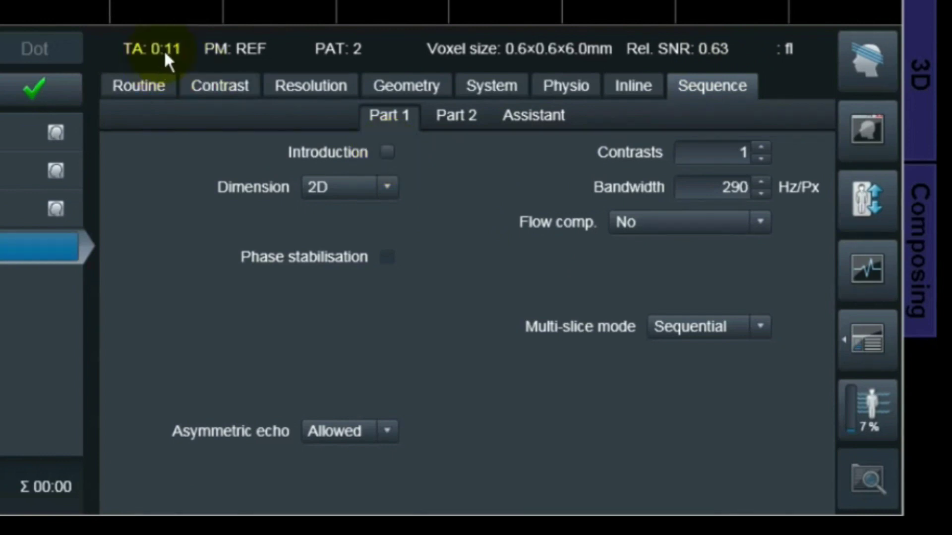
left_click(452, 119)
left_click(709, 154)
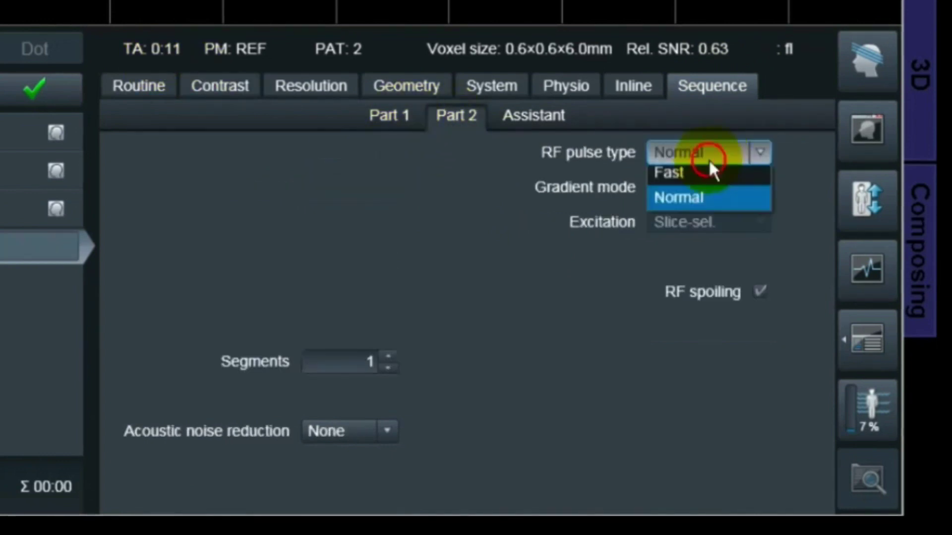
left_click(692, 176)
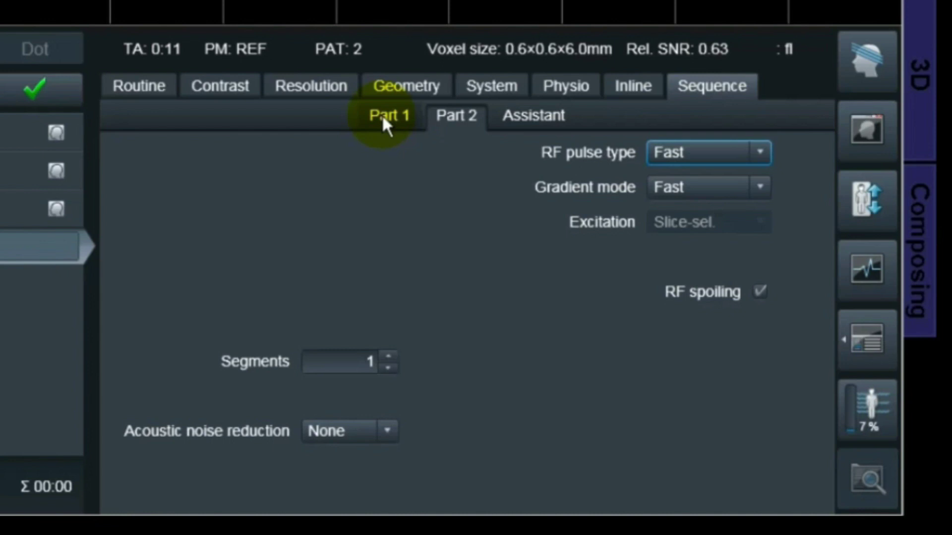
left_click(381, 114)
left_click(710, 198)
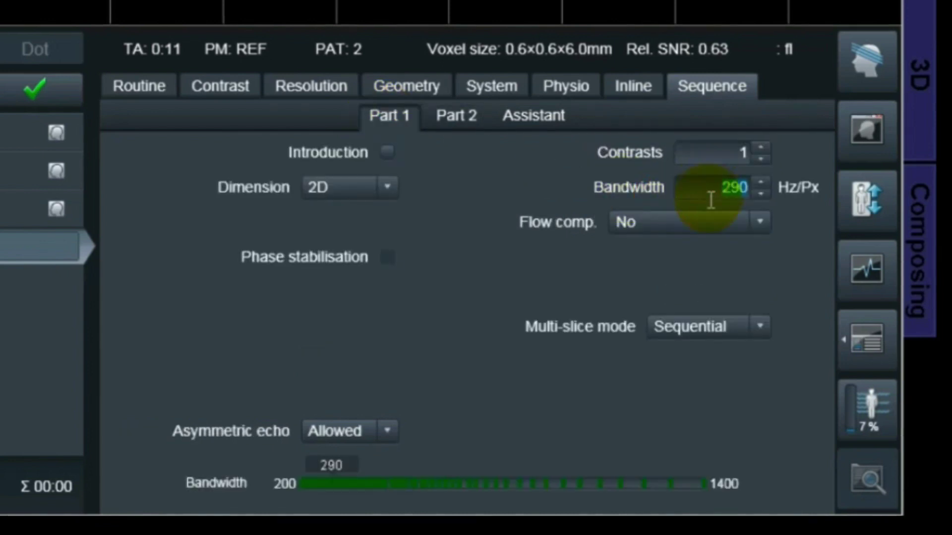
type("400")
key("Return")
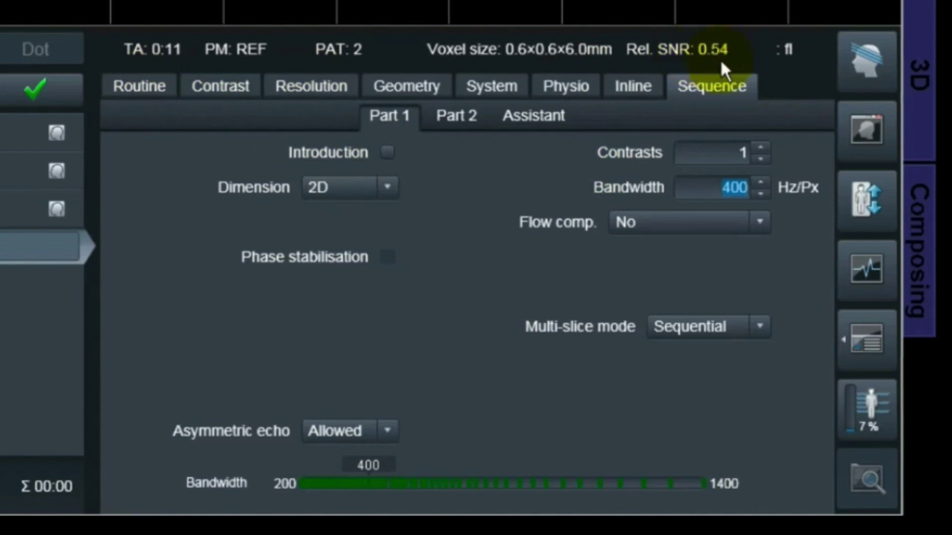
Set TR to its 5,6 ms minimum and check the TE and slice thickness ranges.
left_click(155, 89)
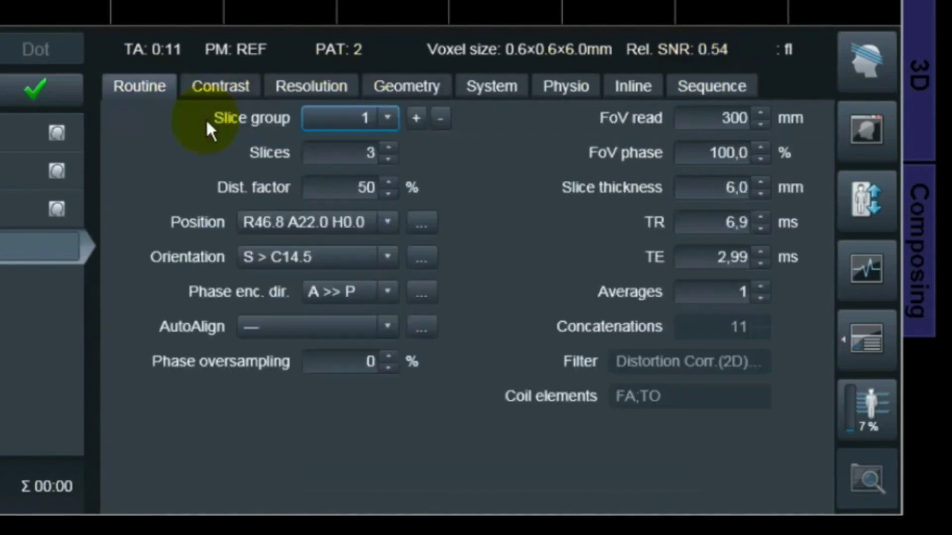
left_click(703, 225)
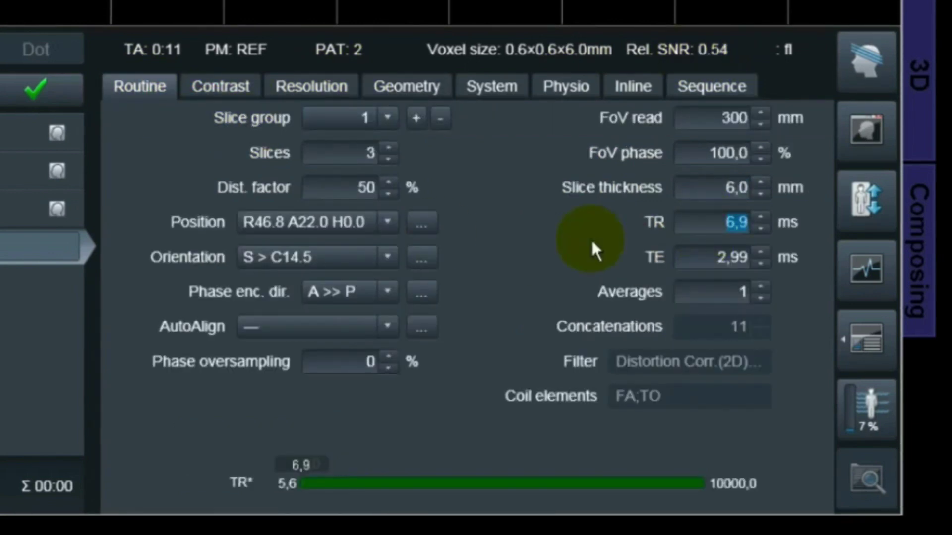
left_click(289, 483)
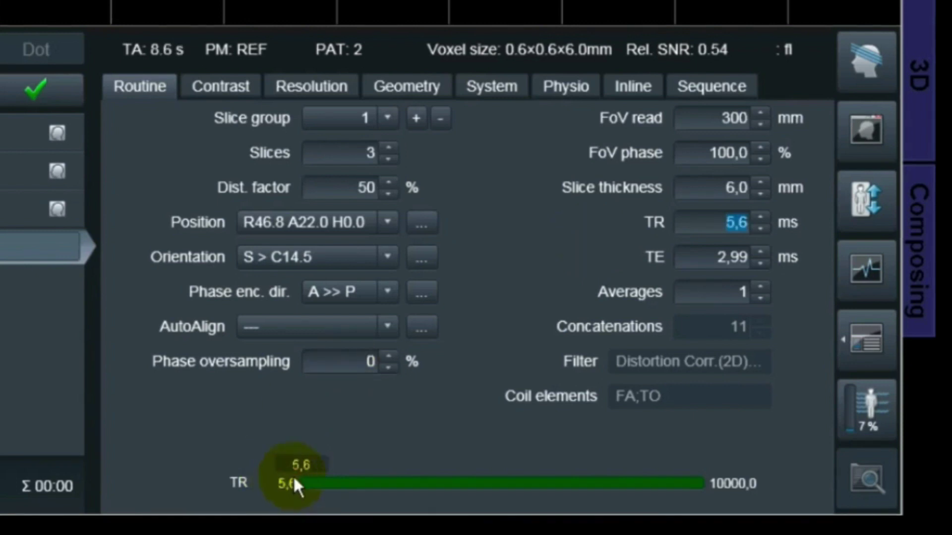
left_click(692, 257)
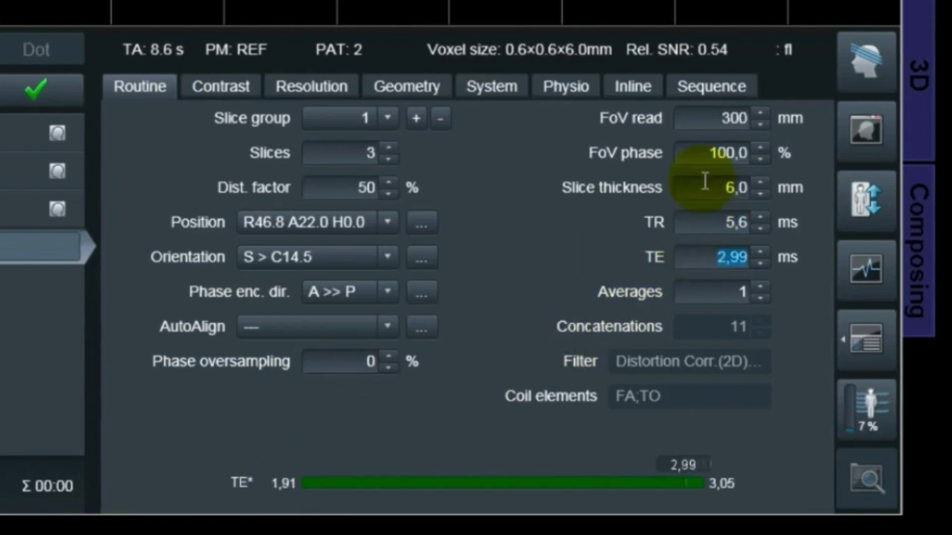
left_click(699, 196)
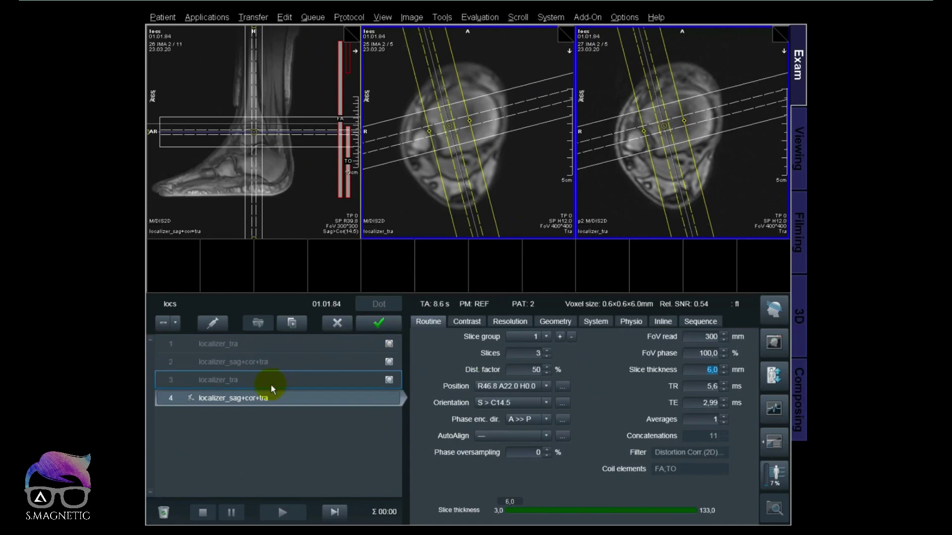
Review step 2's properties, run the tuned localizer, and load the original step 2 images into the left viewer.
double_click(276, 362)
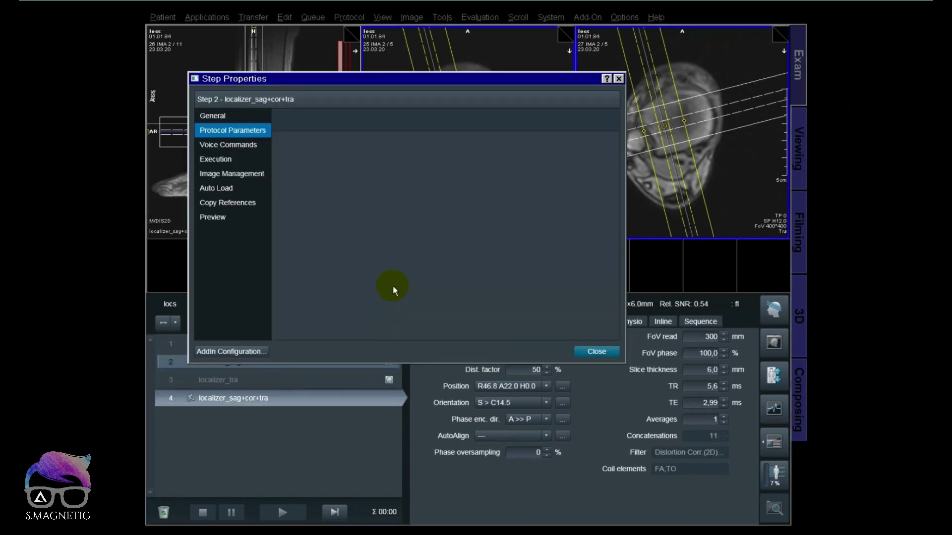
left_click(596, 351)
left_click(379, 323)
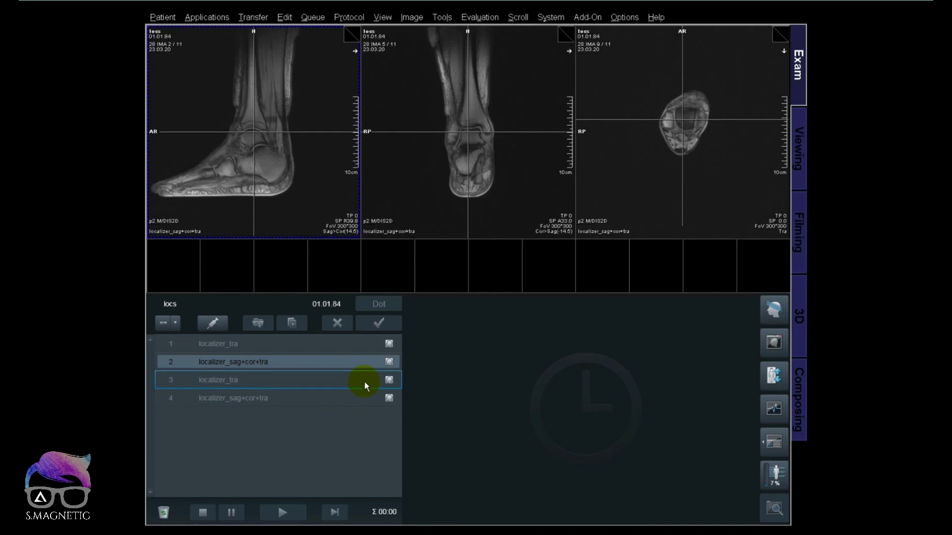
left_click_drag(388, 362, 289, 193)
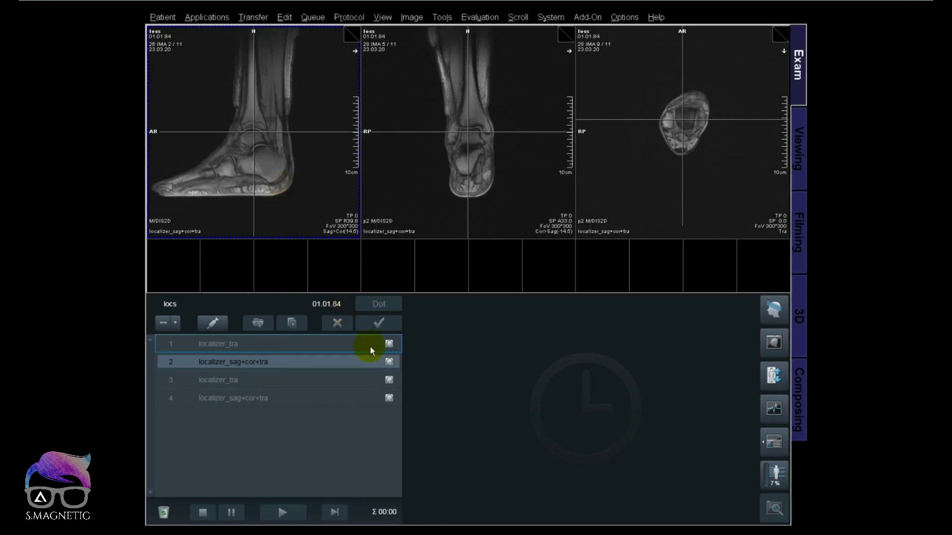
left_click(389, 398)
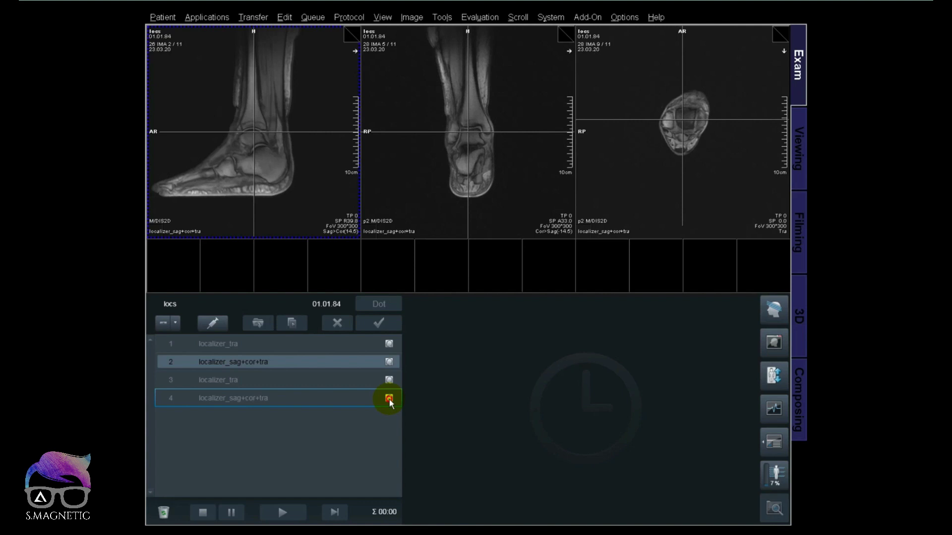
Load the tuned step 4 images beside the original, link both viewers, and zoom onto the ankle.
left_click_drag(388, 400, 424, 187)
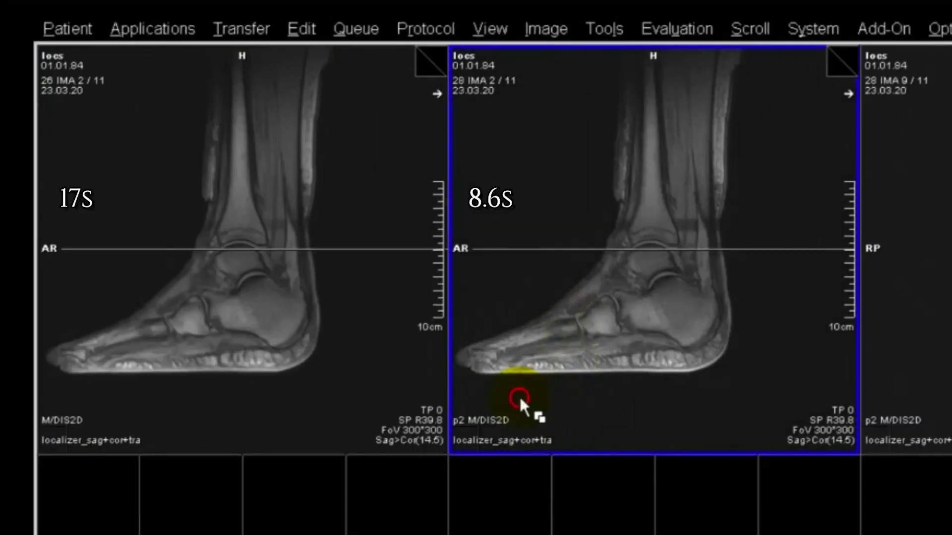
left_click(559, 378)
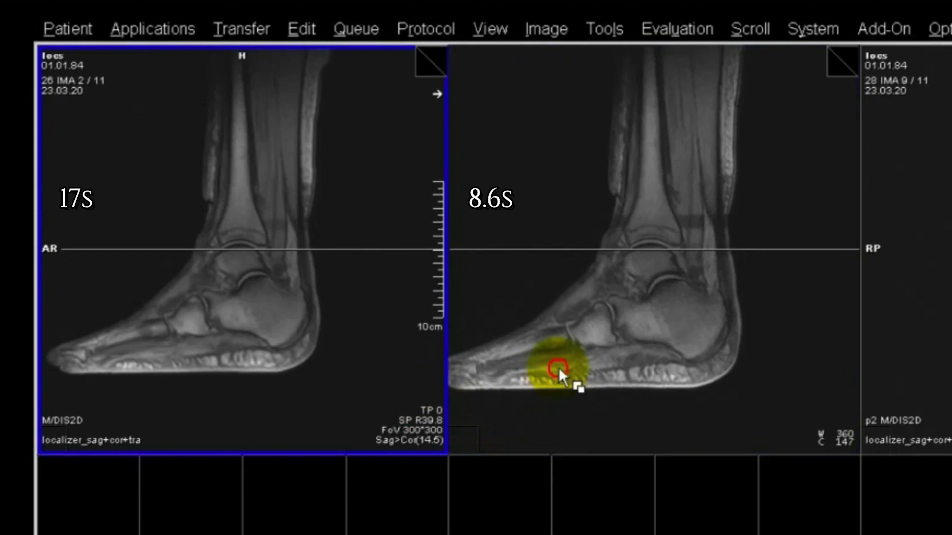
right_click(559, 434)
left_click(575, 436)
left_click_drag(576, 441, 616, 144)
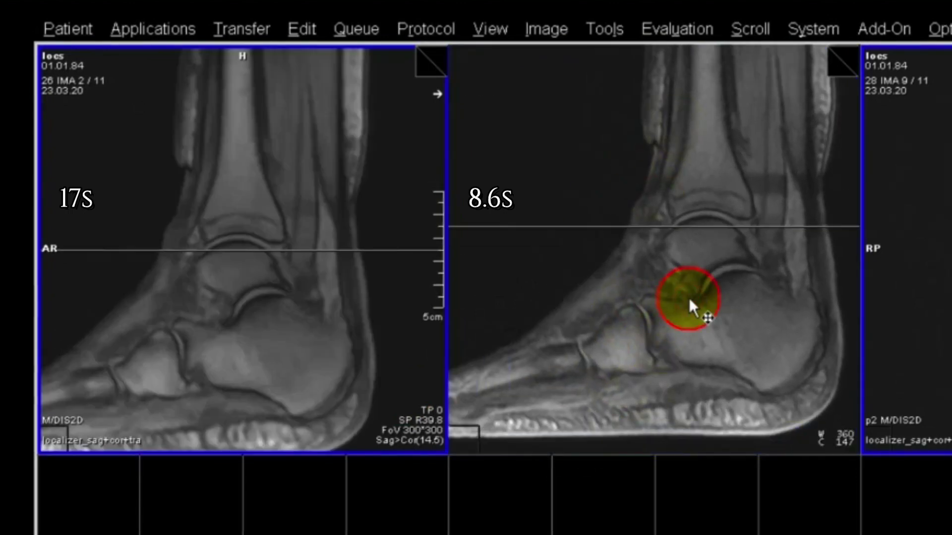
left_click_drag(689, 300, 575, 350)
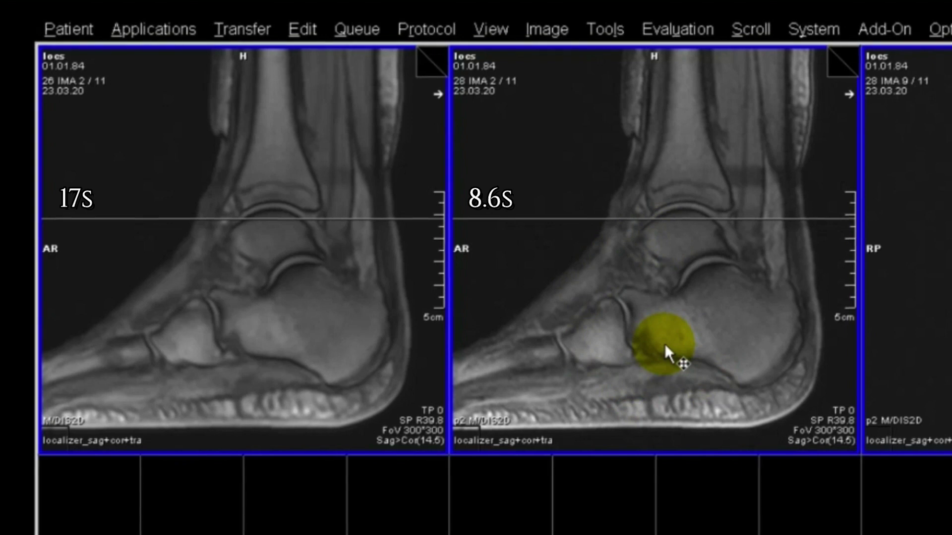
Zoom further on the ankle joint, center it, and scroll through the linked slices.
scroll(661, 347, "down", 2)
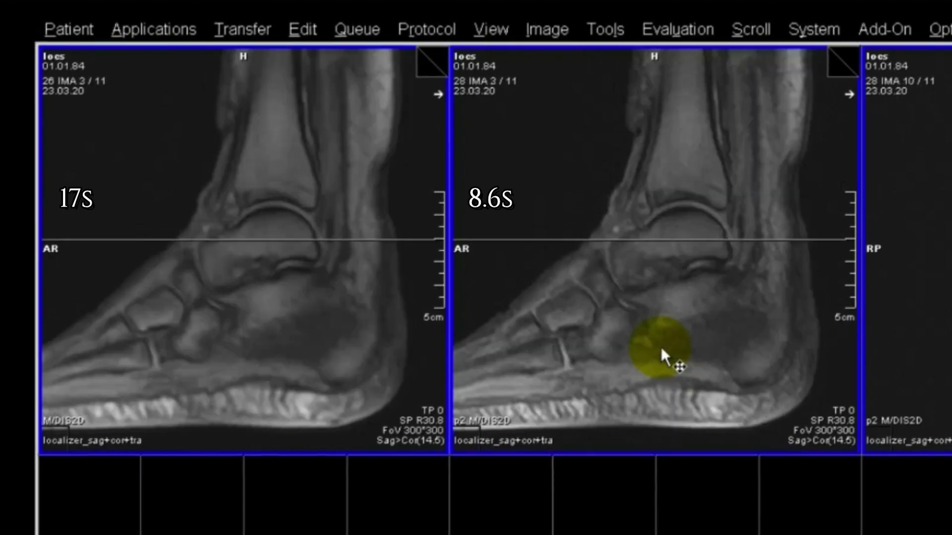
left_click_drag(652, 420, 638, 297)
scroll(599, 243, "down", 12)
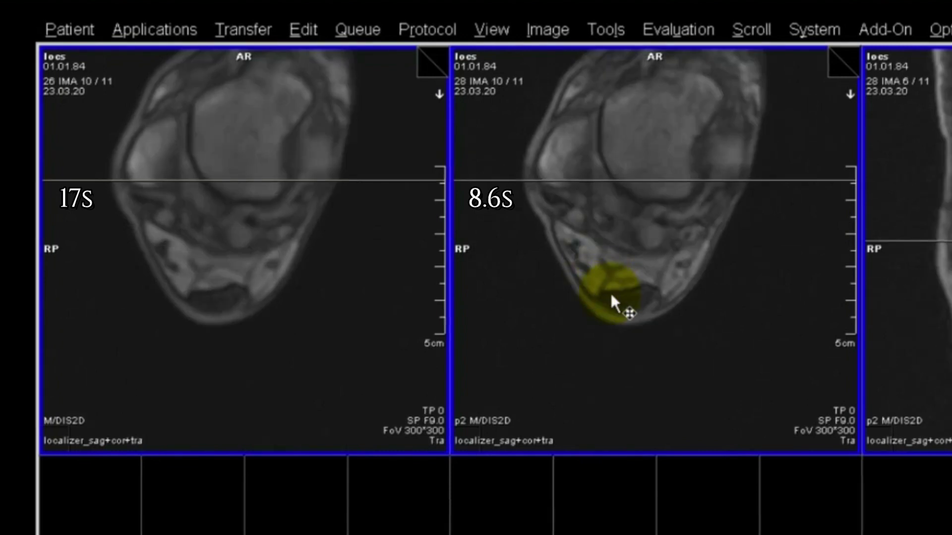
left_click_drag(610, 292, 644, 351)
scroll(643, 349, "down", 1)
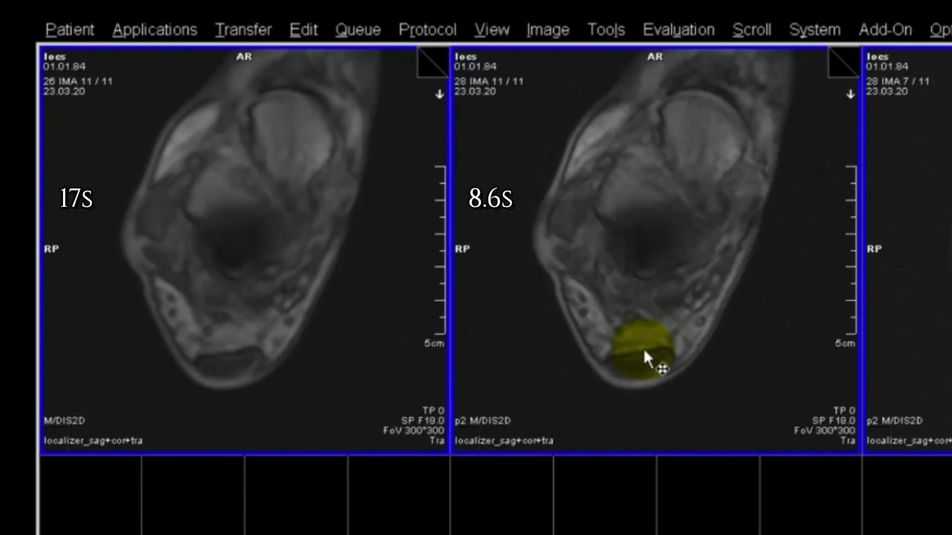
scroll(643, 349, "up", 2)
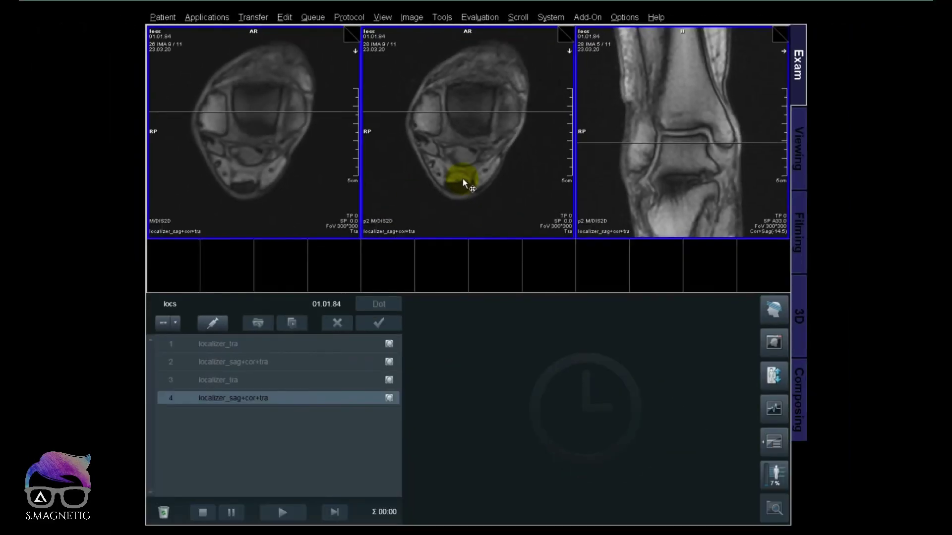